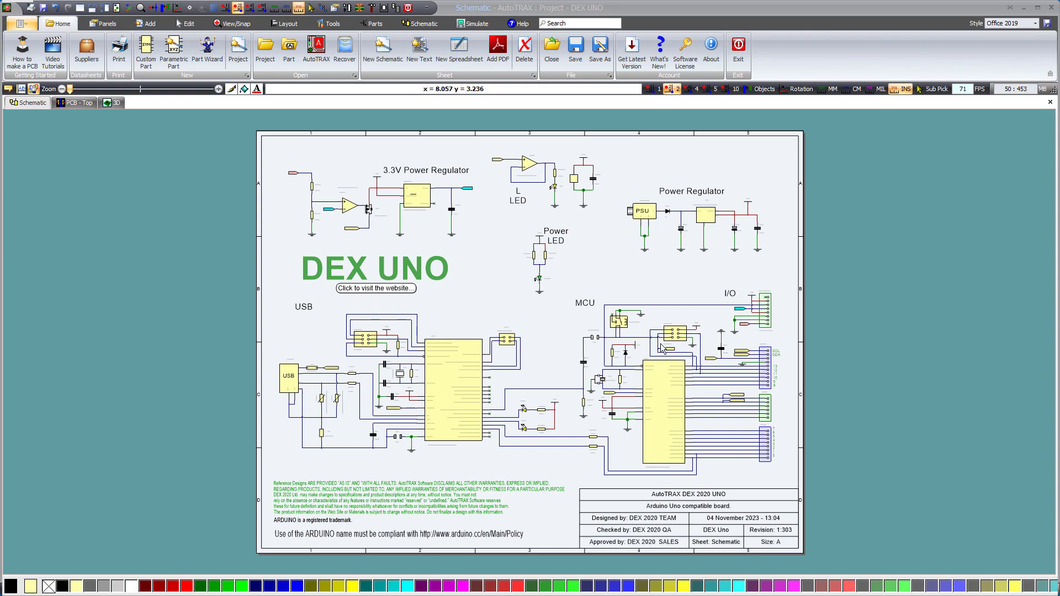
Examine the USB and MCU circuits of the schematic, including the wiring around U3, JP1, RESET1, RESET2, ICSP1, ICSP2 and U8
scroll(542, 348, "up", 5)
scroll(538, 346, "up", 5)
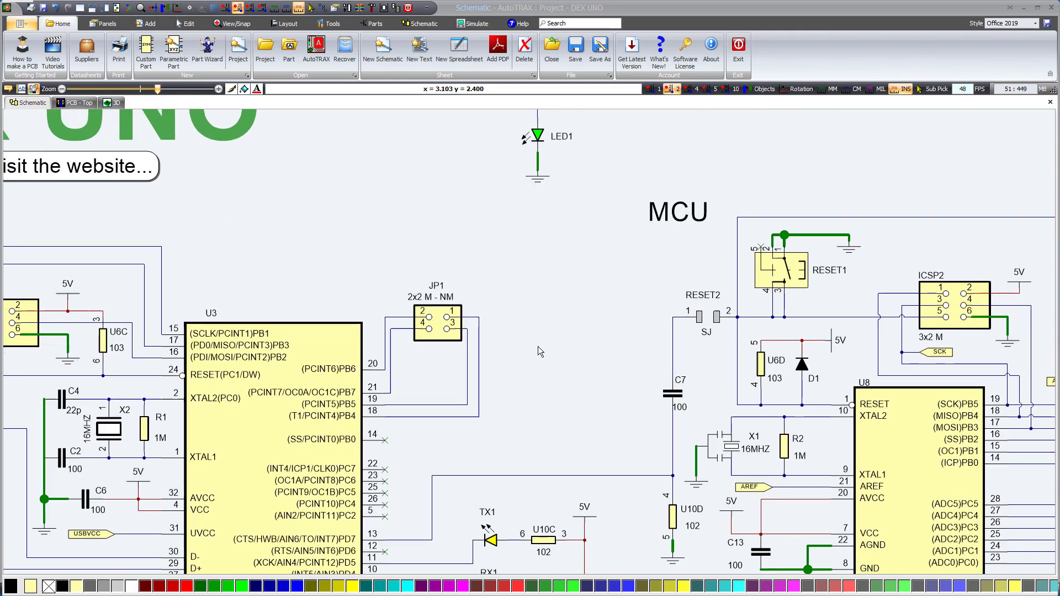
middle_click_drag(354, 416, 696, 332)
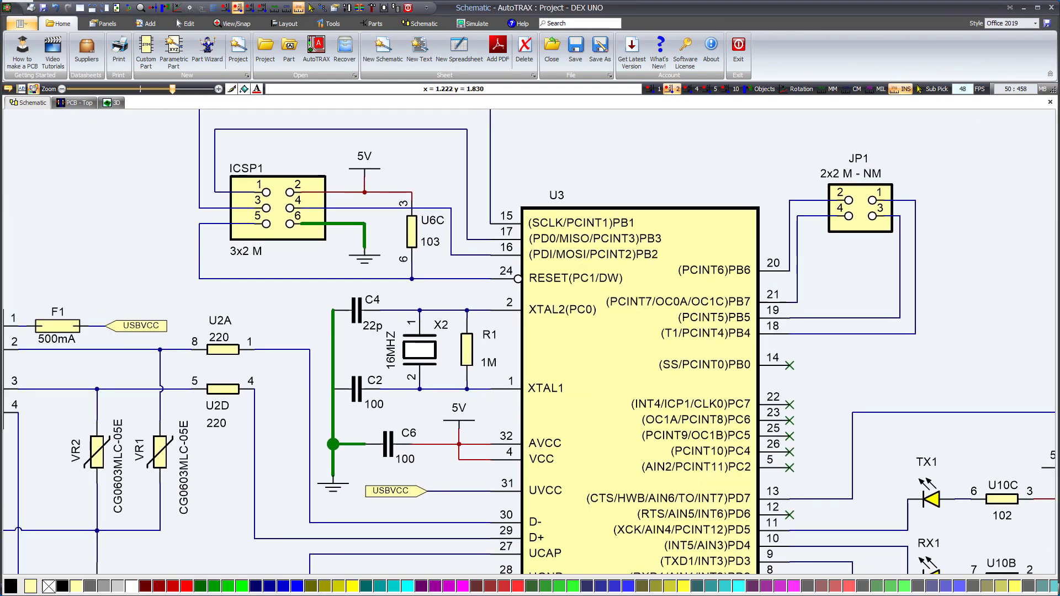
middle_click_drag(775, 366, 208, 408)
middle_click_drag(839, 303, 506, 290)
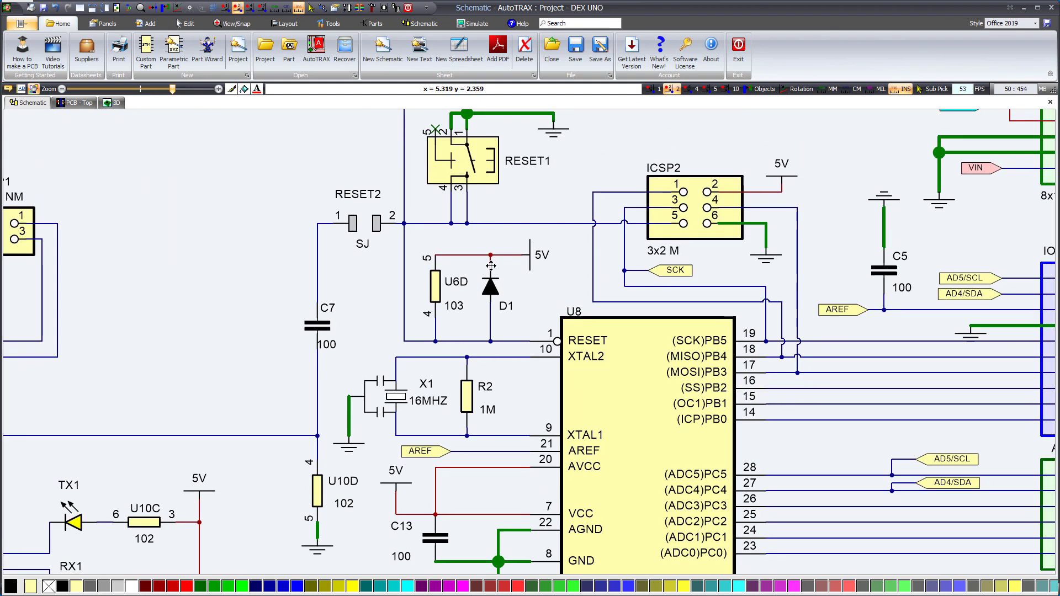
scroll(491, 285, "down", 1)
middle_click_drag(189, 356, 282, 331)
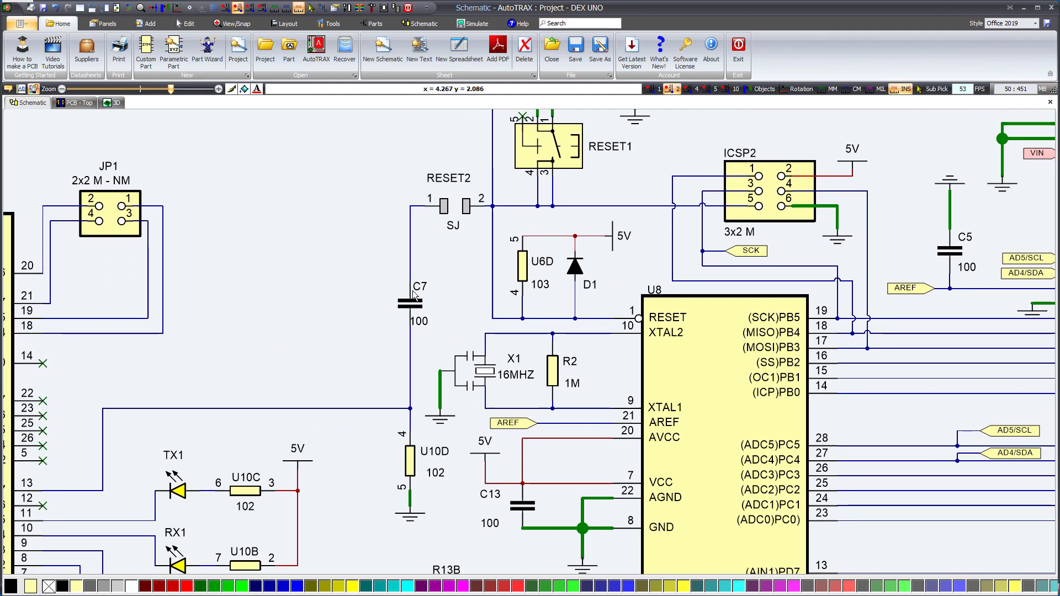
scroll(294, 298, "down", 1)
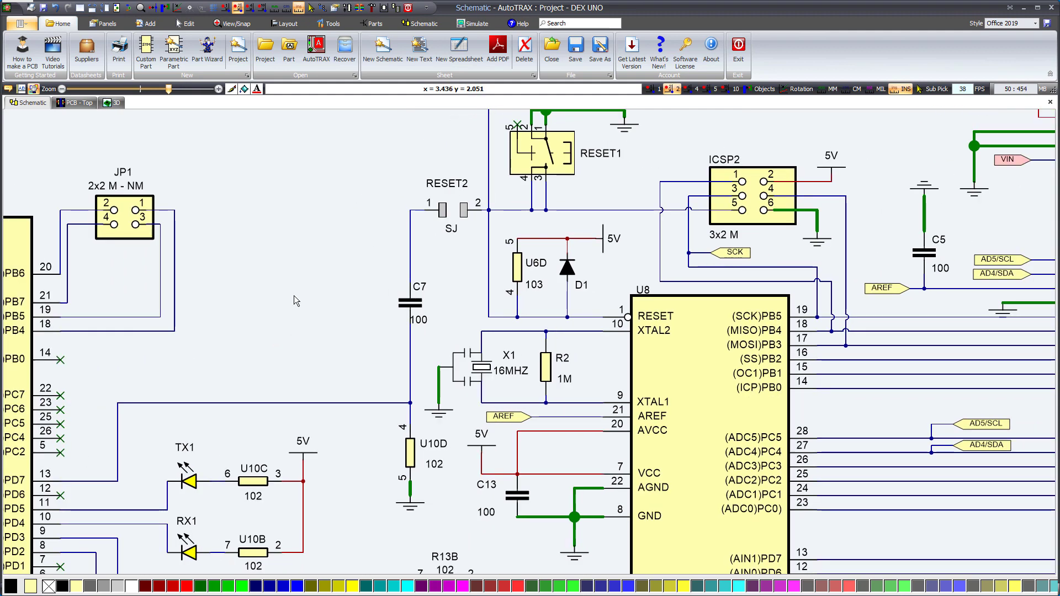
middle_click_drag(214, 326, 485, 291)
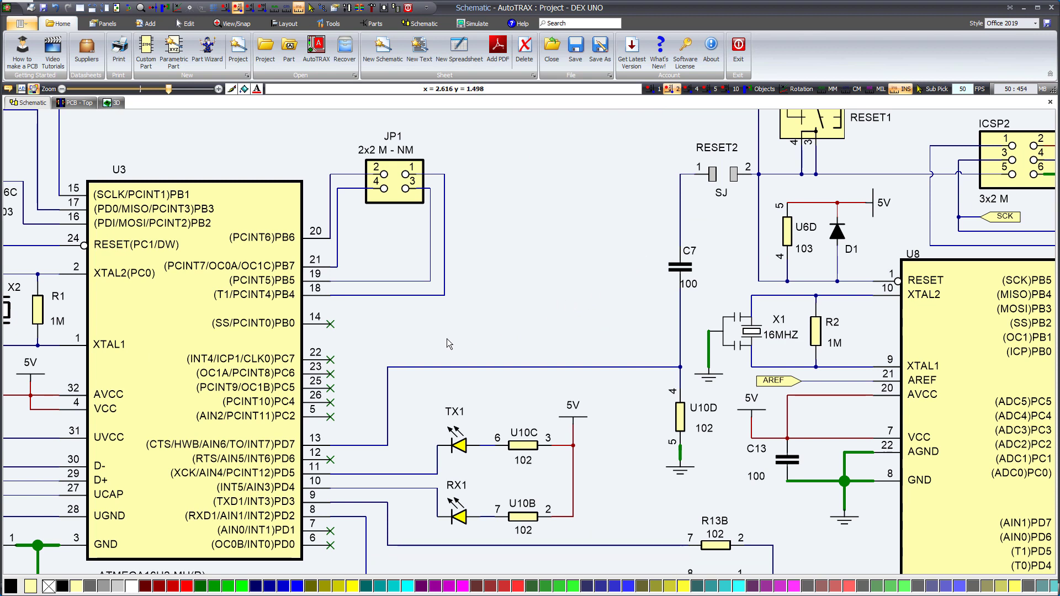
scroll(446, 339, "down", 3)
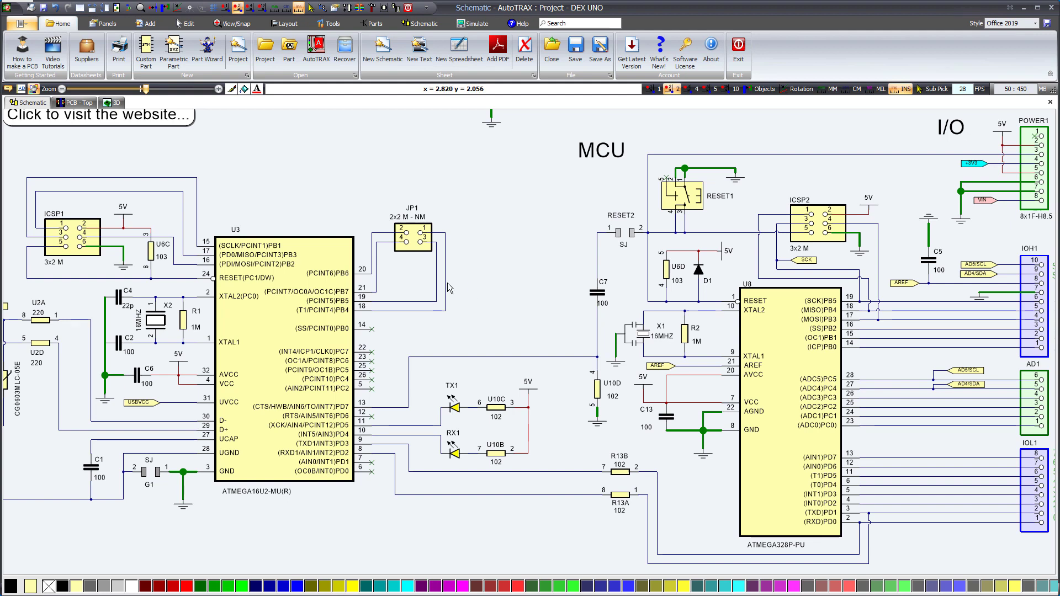
scroll(472, 333, "down", 2)
scroll(472, 333, "up", 3)
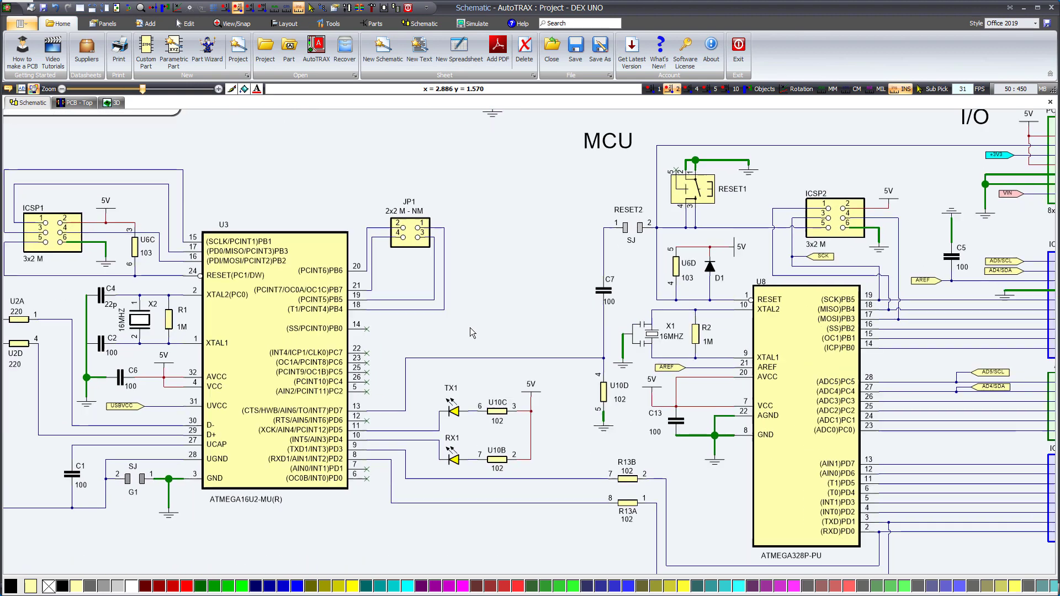
middle_click_drag(459, 323, 670, 316)
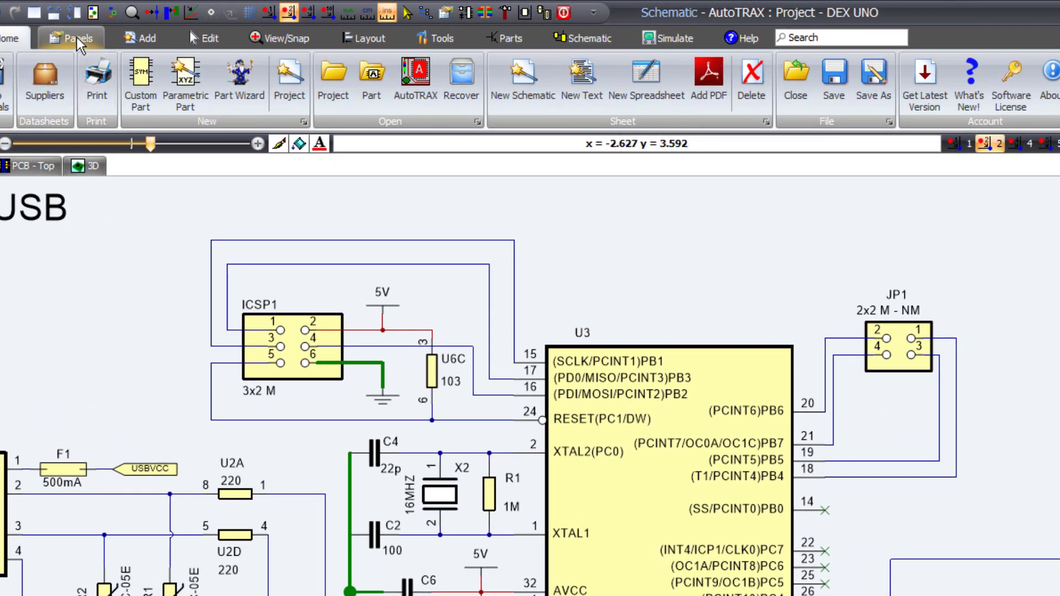
Show the Check List panel and mark all schematic nodes as verified, inspecting the markers around U3 and the MCU
left_click(77, 38)
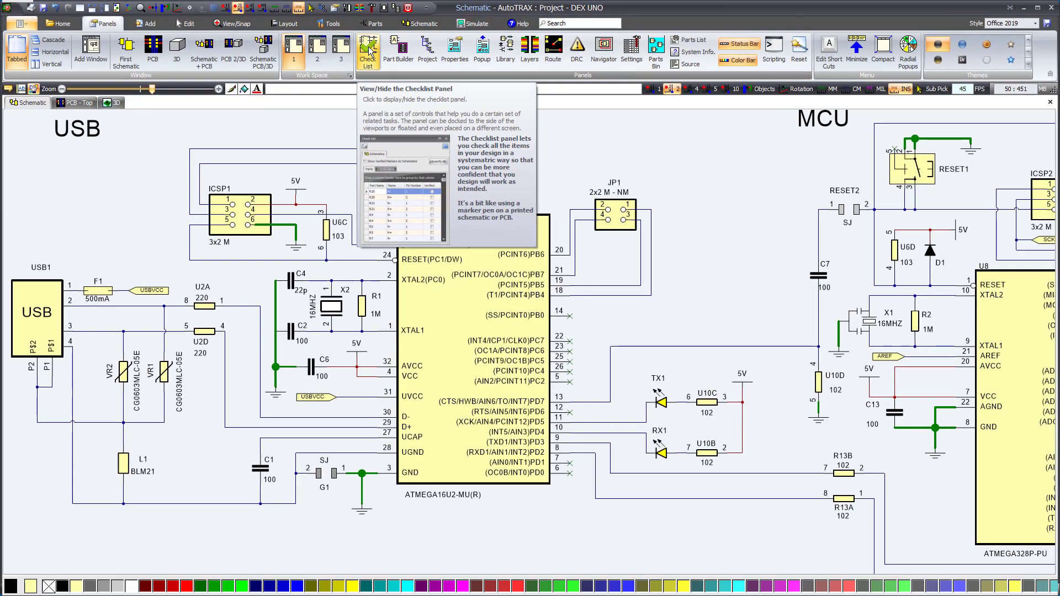
left_click(369, 51)
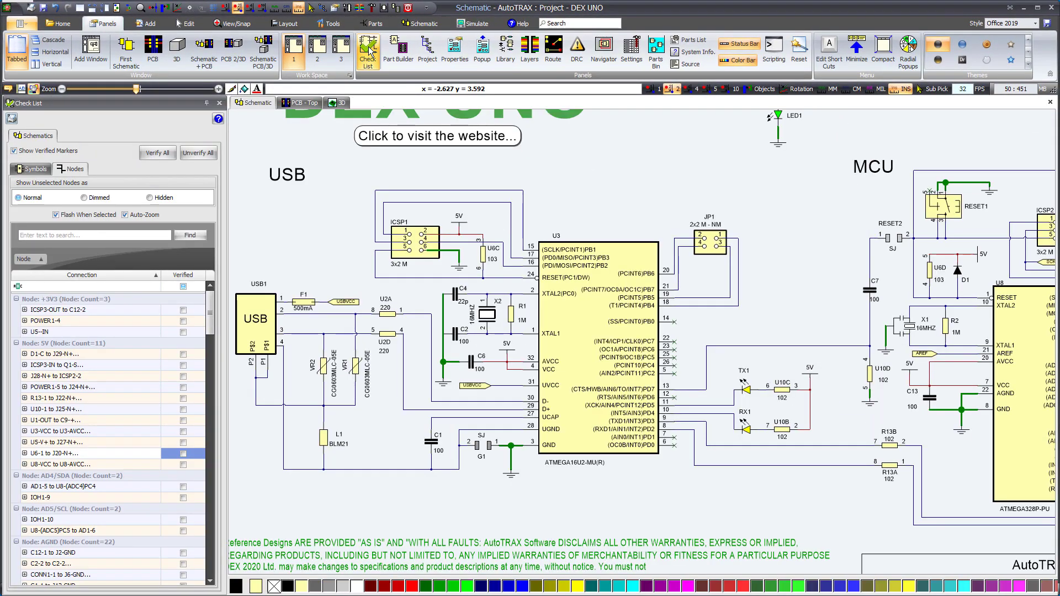
left_click(158, 153)
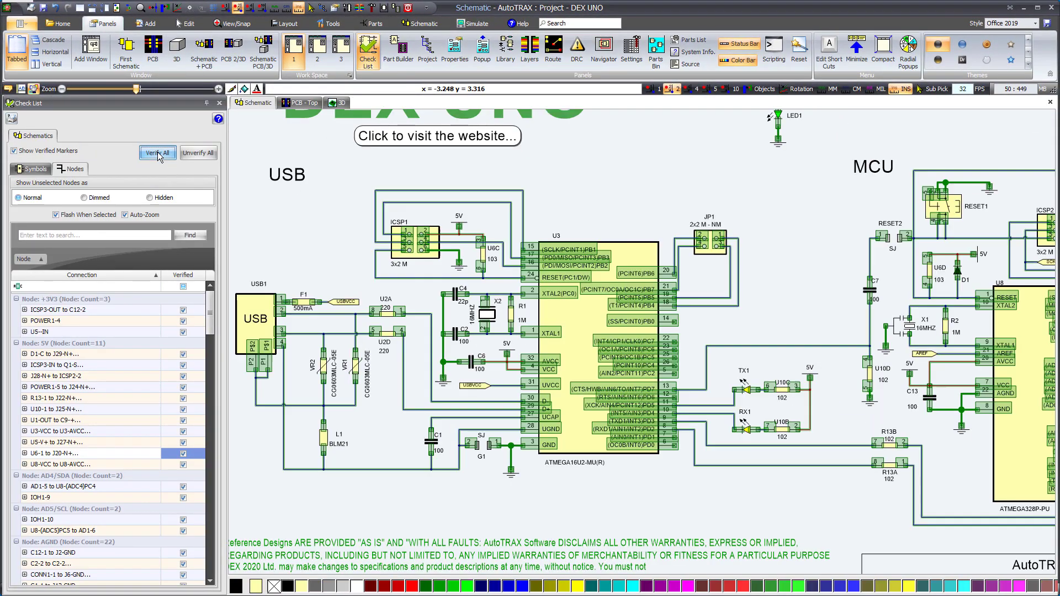
scroll(547, 408, "up", 3)
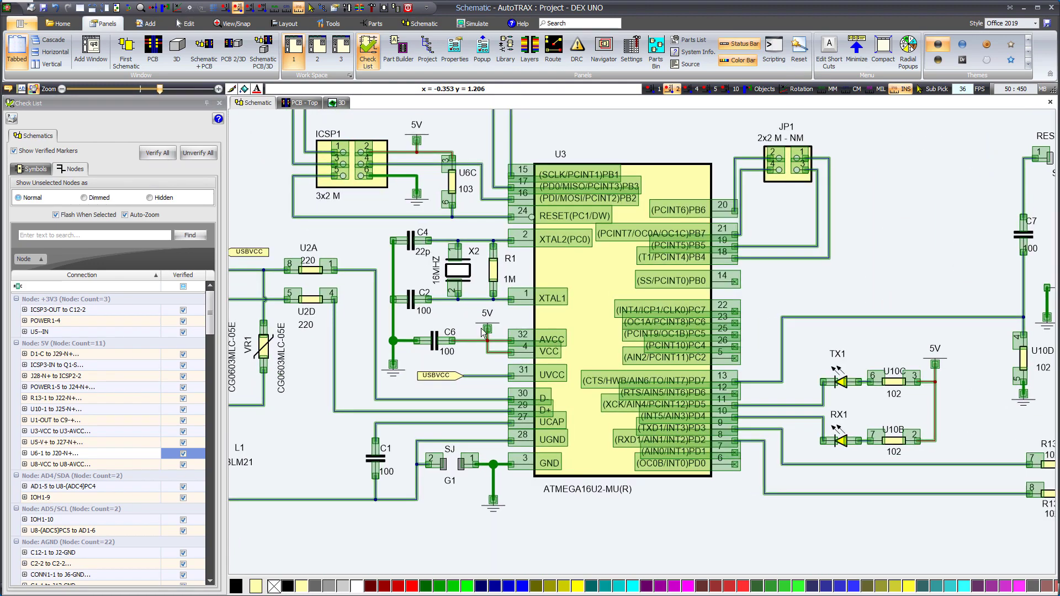
scroll(480, 337, "up", 2)
middle_click_drag(293, 252, 382, 454)
middle_click_drag(730, 279, 356, 334)
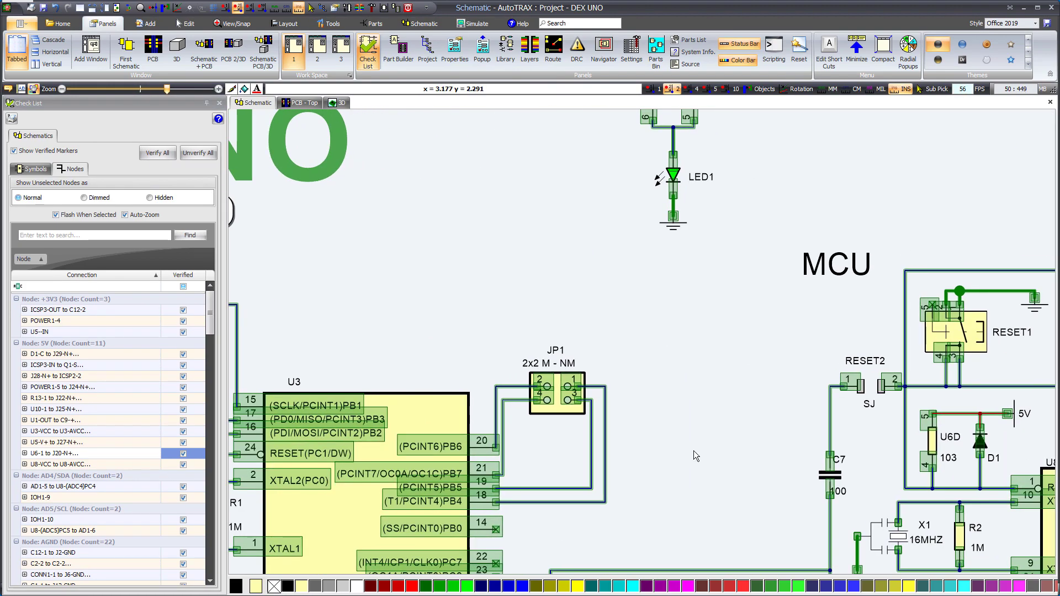
middle_click_drag(694, 451, 554, 319)
middle_click_drag(431, 389, 643, 316)
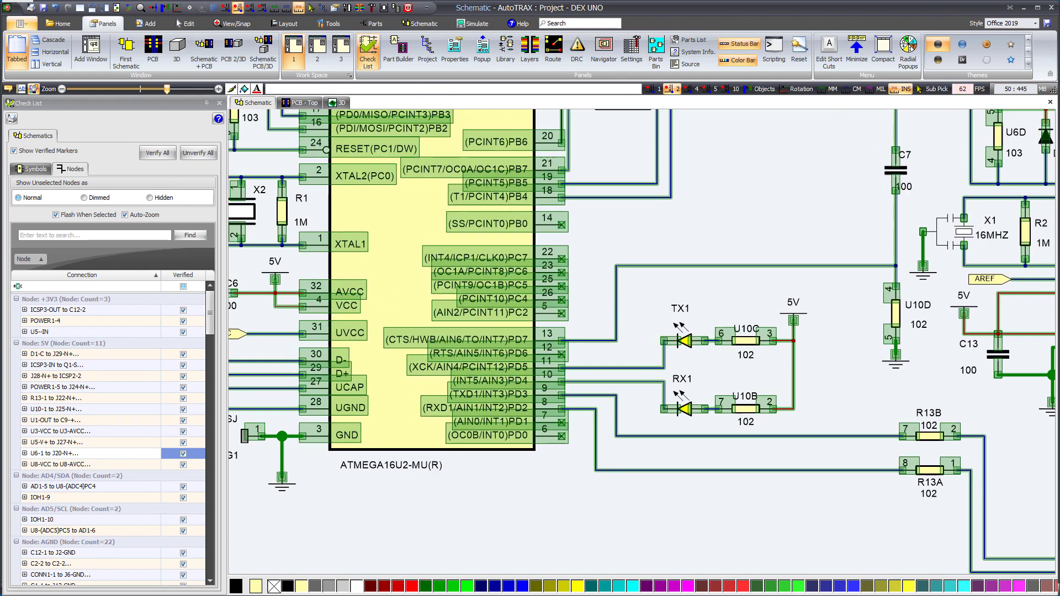
Unverify all nodes, and verify the 5V connections ICSP3-IN to Q1-S, POWER1-5 to J24-N+, U3-VCC to U3-AVCC and U1-OUT to C9-+
left_click(196, 153)
left_click(114, 476)
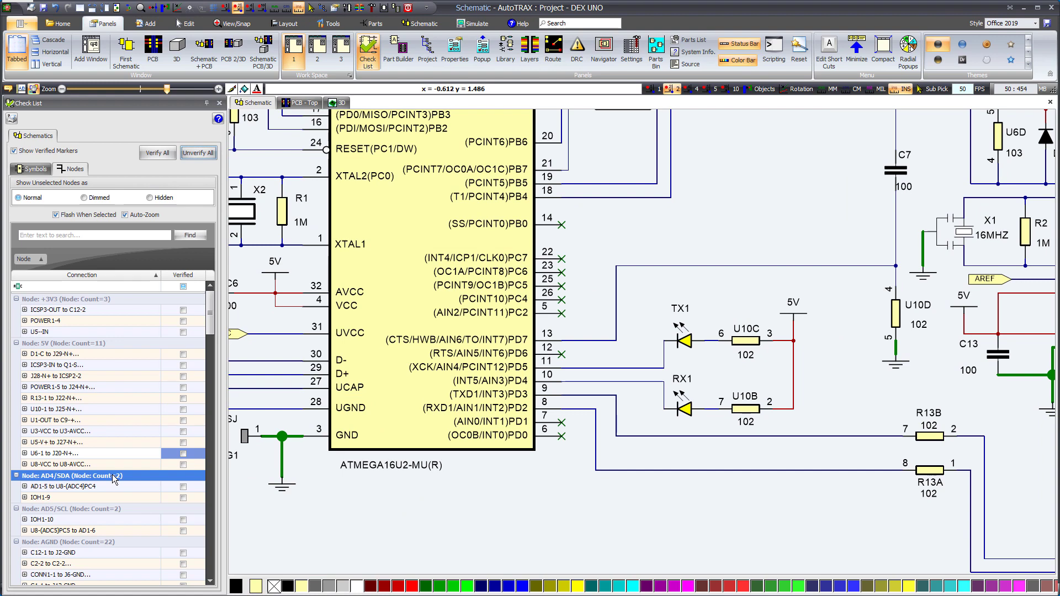
left_click(168, 369)
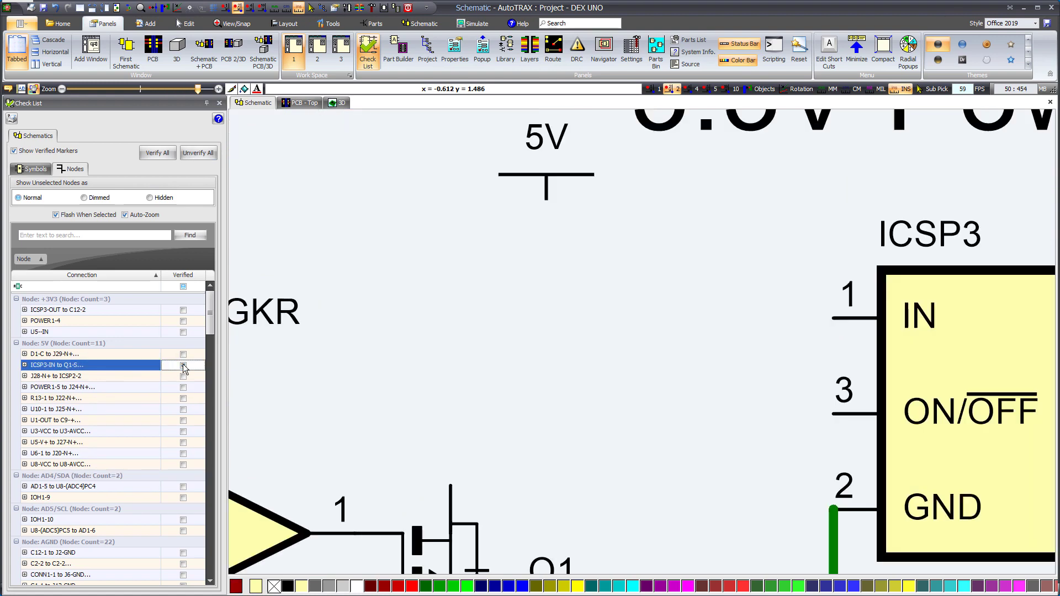
left_click(183, 366)
left_click(183, 388)
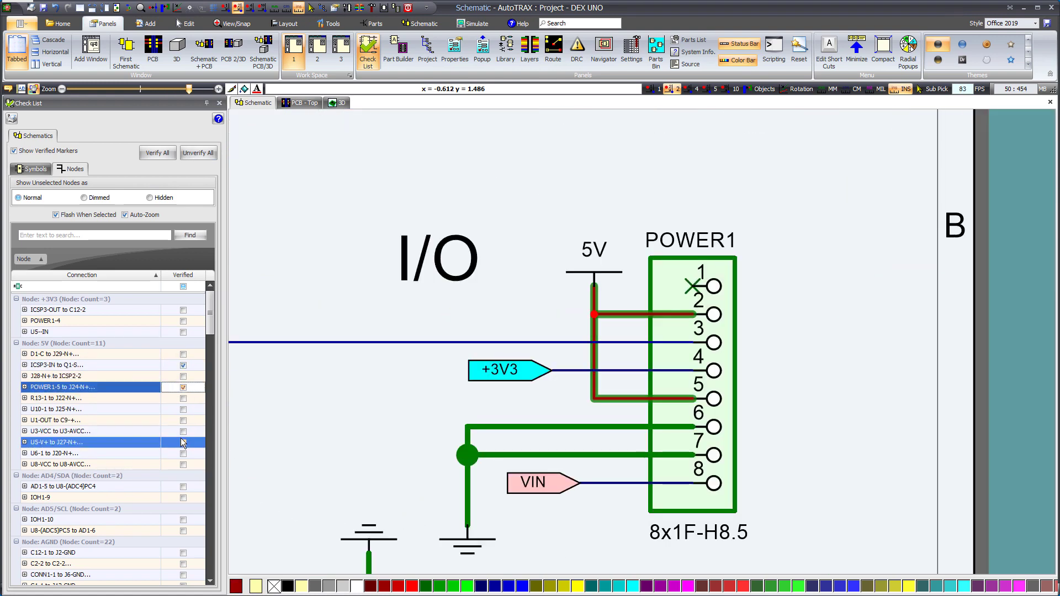
left_click(181, 432)
left_click(183, 422)
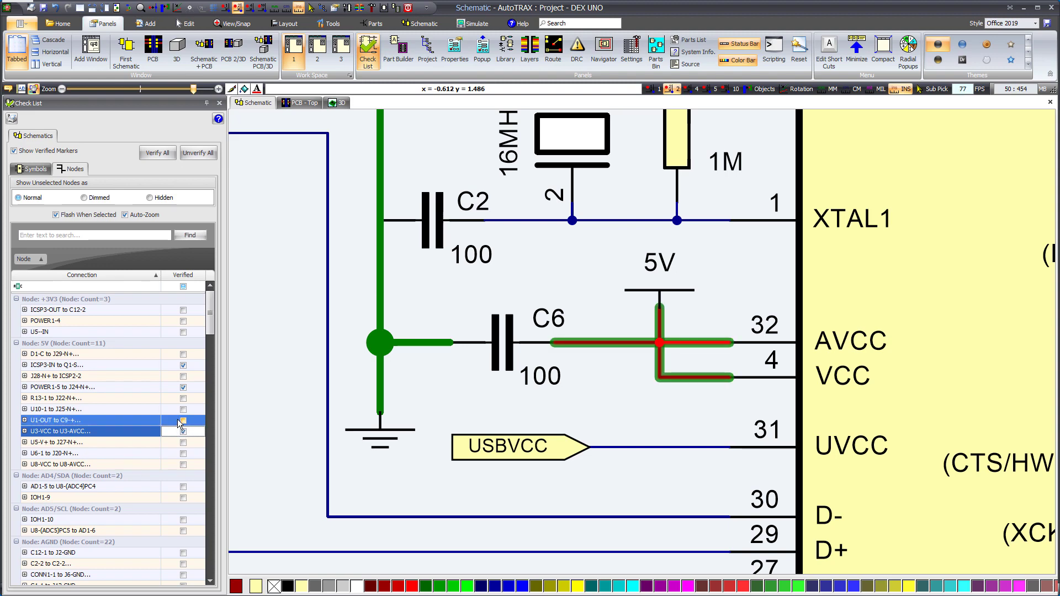
left_click(183, 422)
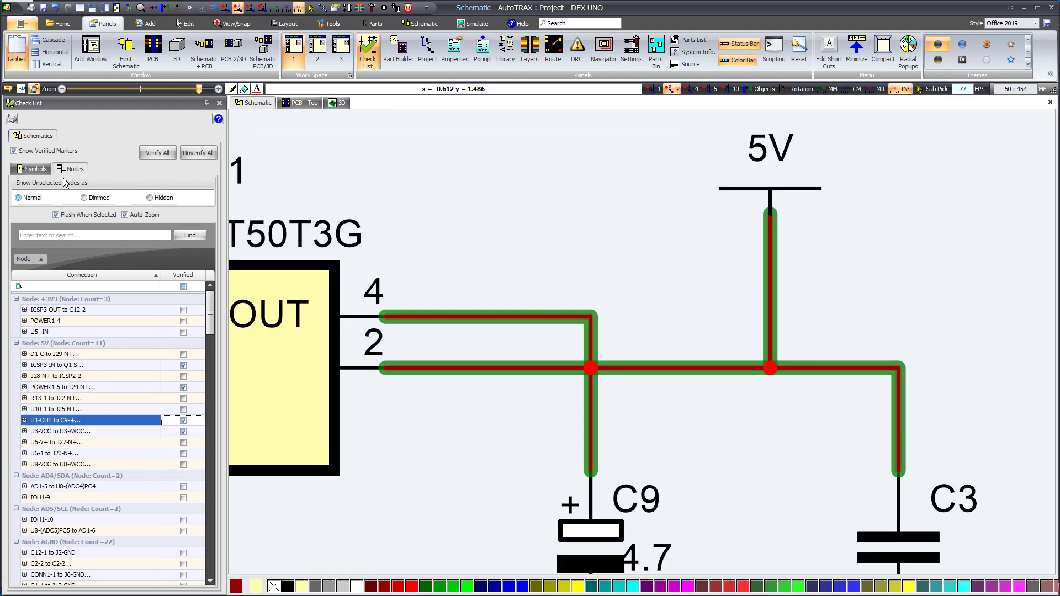
Unverify all schematic nodes and bring the whole Power Regulator circuit into view
left_click(194, 154)
scroll(519, 259, "down", 4)
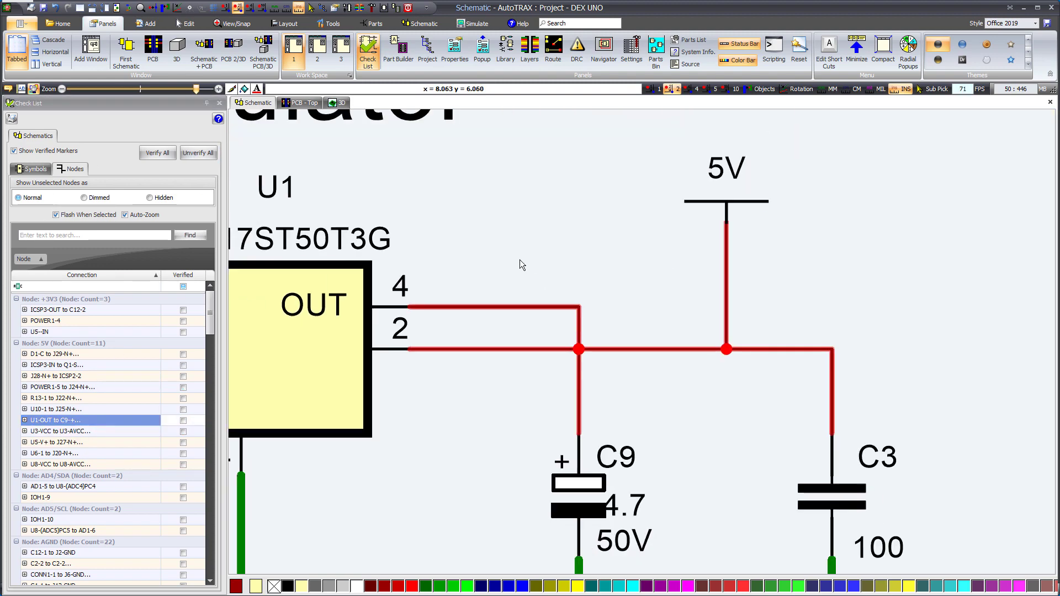
scroll(517, 266, "down", 2)
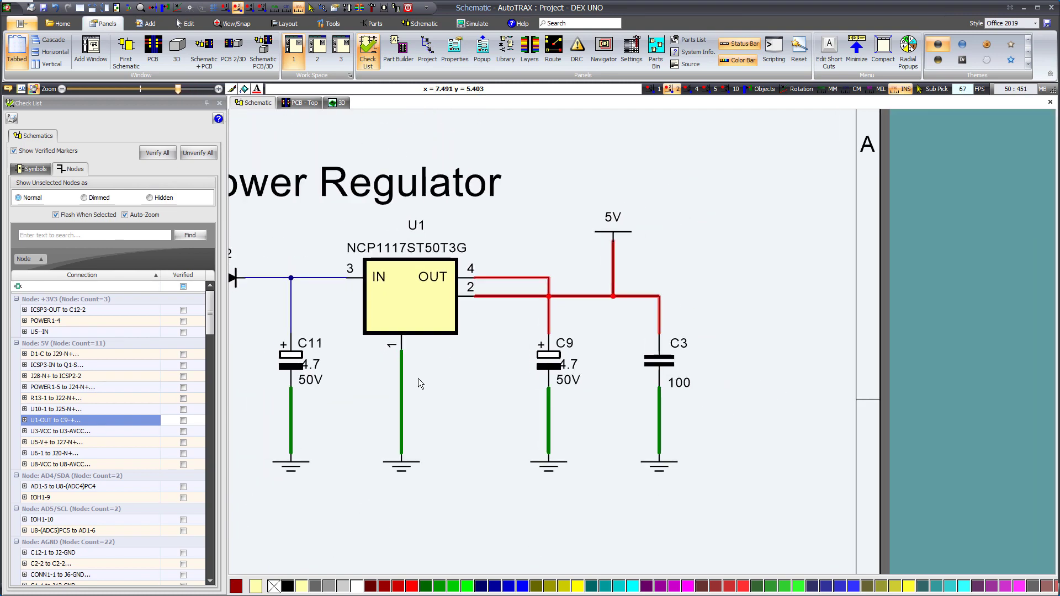
middle_click_drag(419, 379, 658, 343)
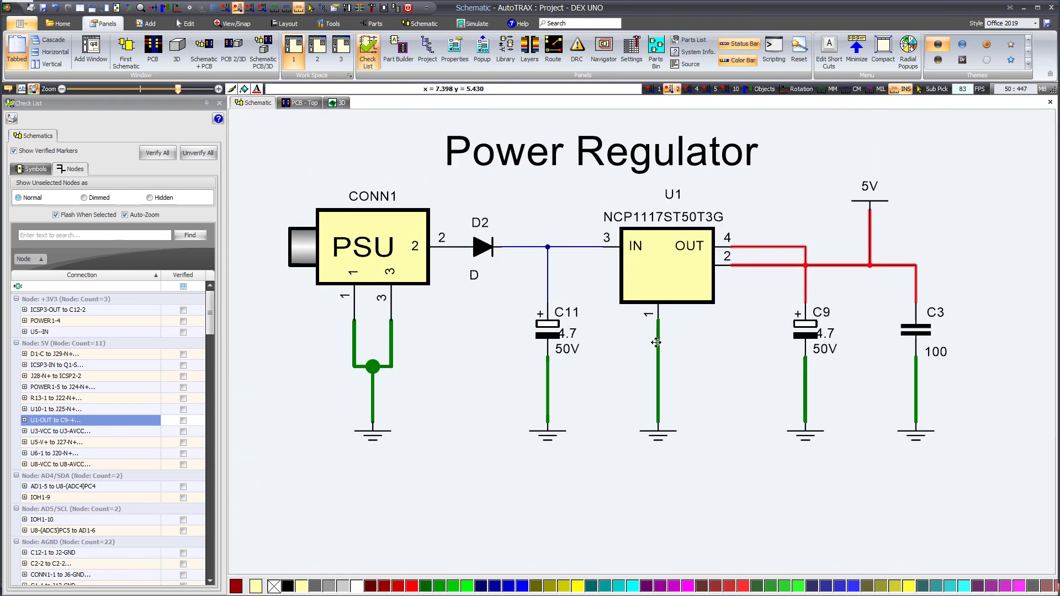
scroll(656, 342, "down", 1)
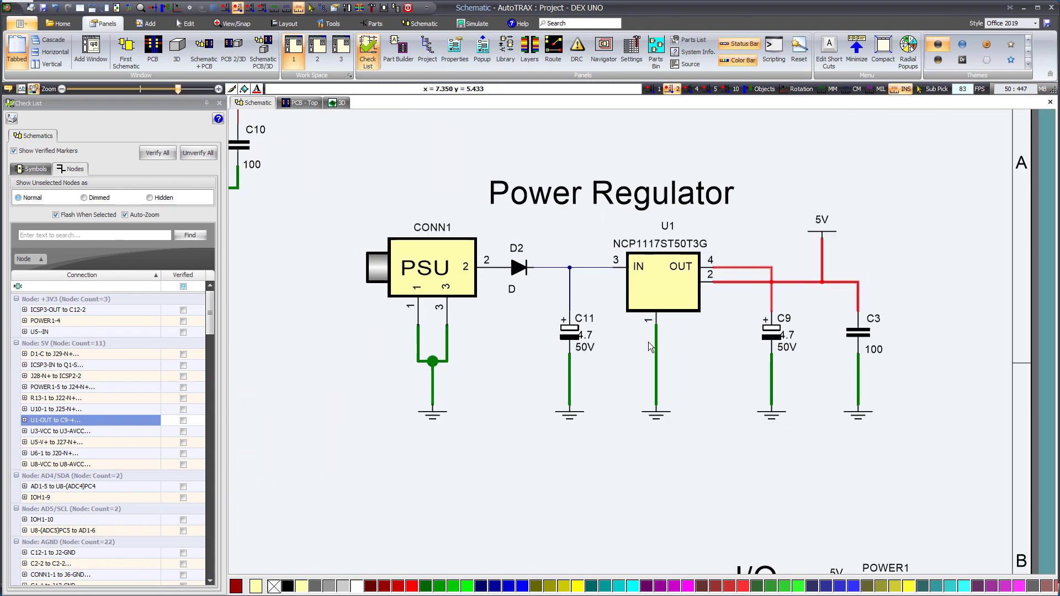
Highlight the net between D2 and U1, the 5V output net and the PSU ground net, and clear the selection
left_click(554, 268)
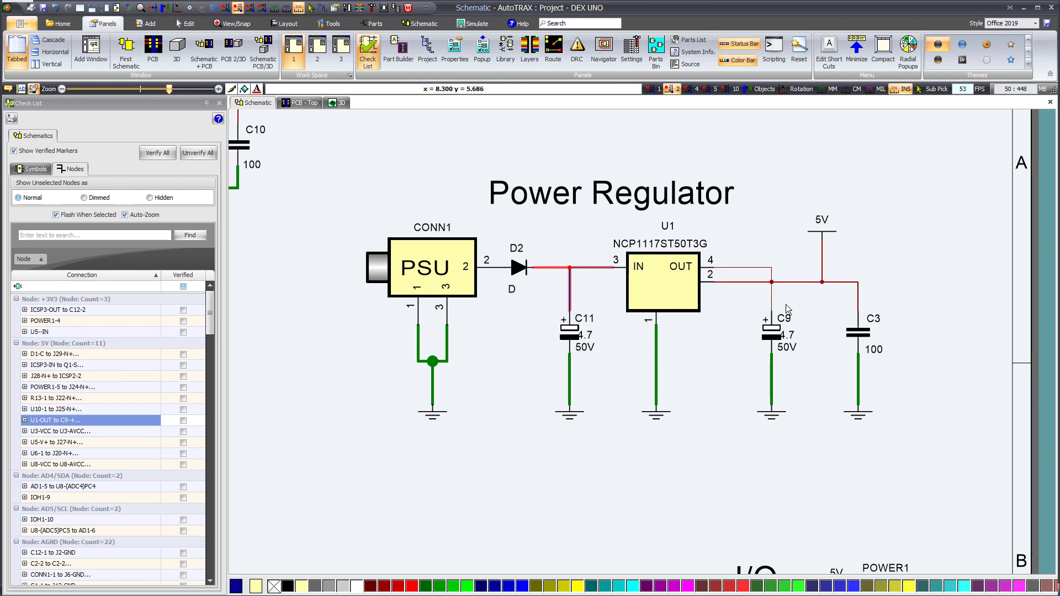
left_click(786, 282)
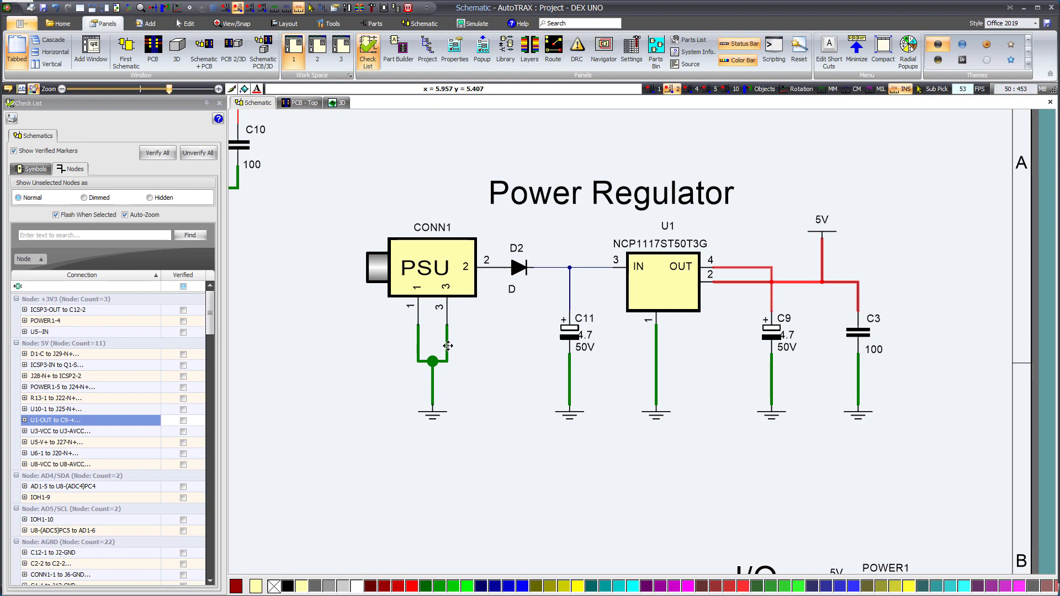
left_click(447, 346)
left_click(483, 421)
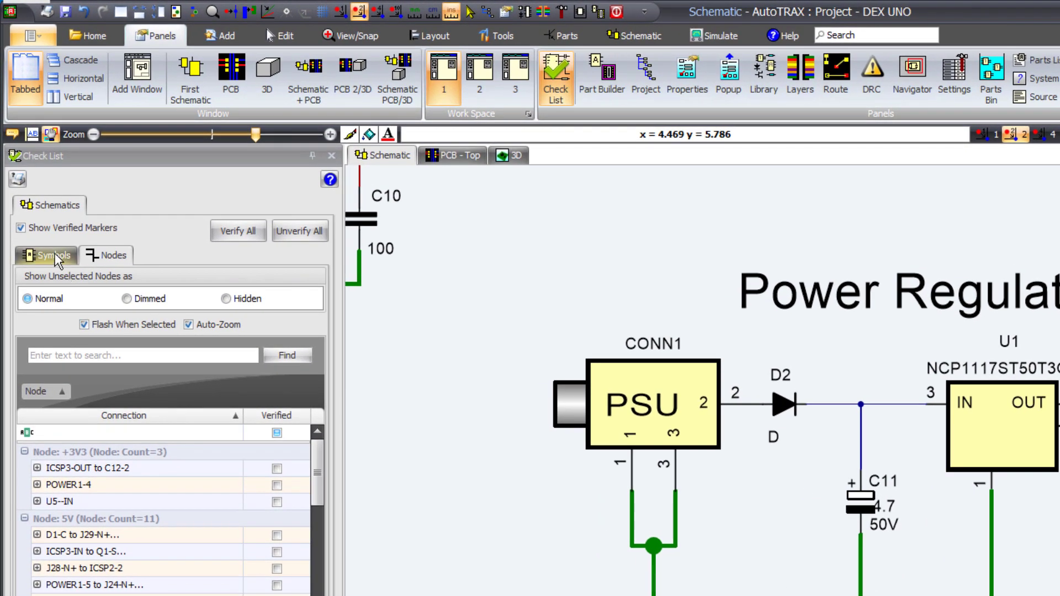
Compare the Symbols and Nodes check lists, leaving the Symbols list shown
left_click(37, 171)
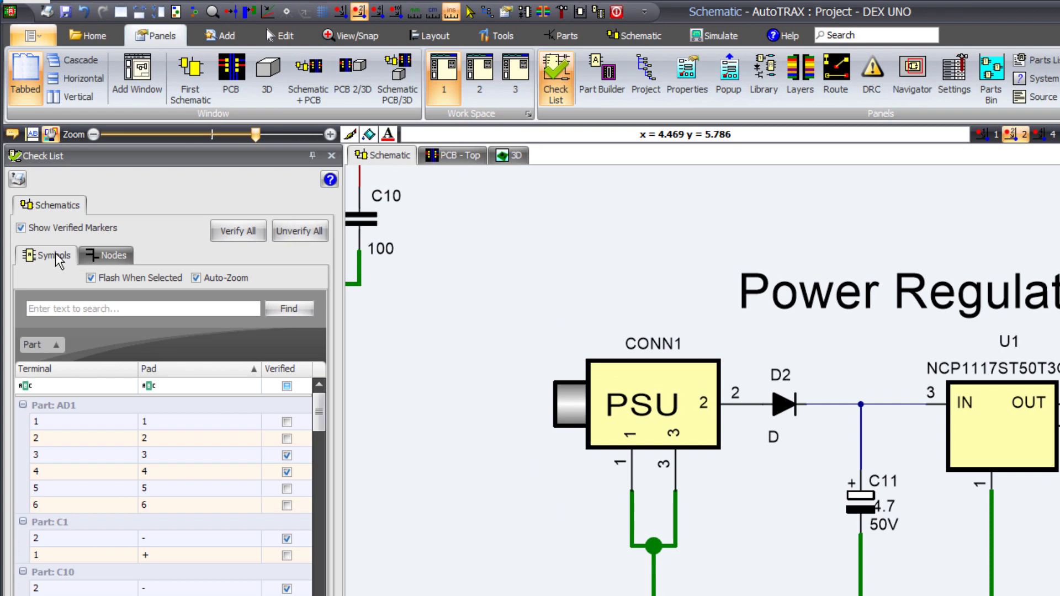
left_click(107, 258)
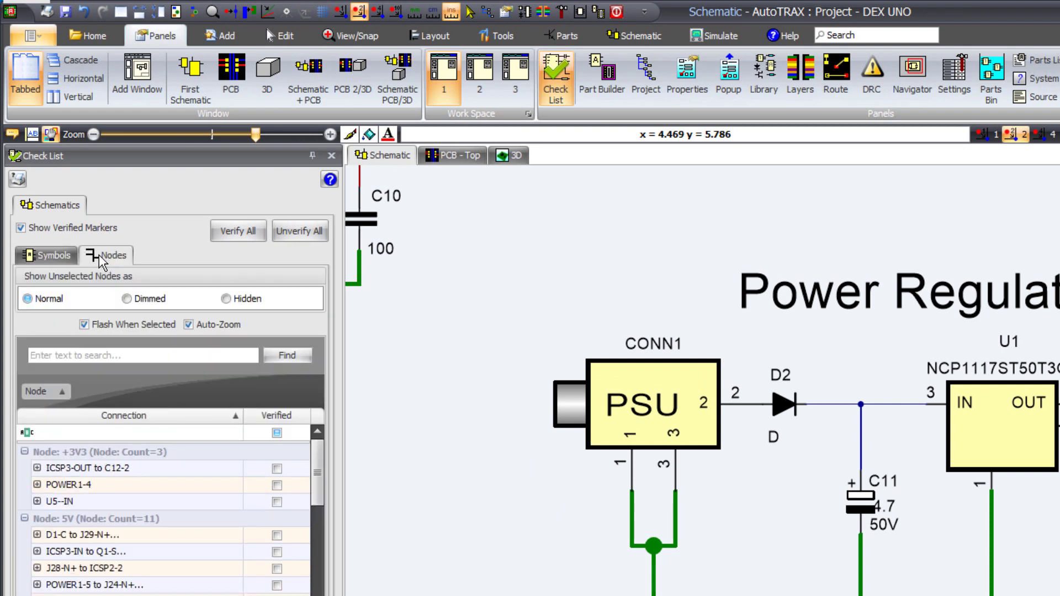
left_click(42, 259)
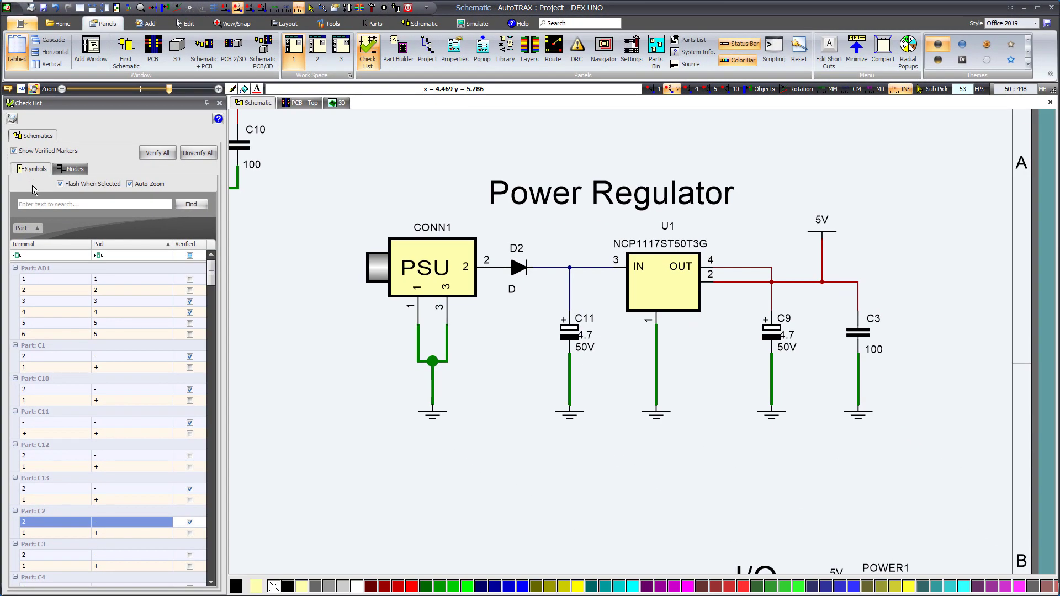
Locate parts AD1, C1 and C10 on the schematic from the Symbols check list, as well as terminal 1 of AD1 and C1
left_click(49, 407)
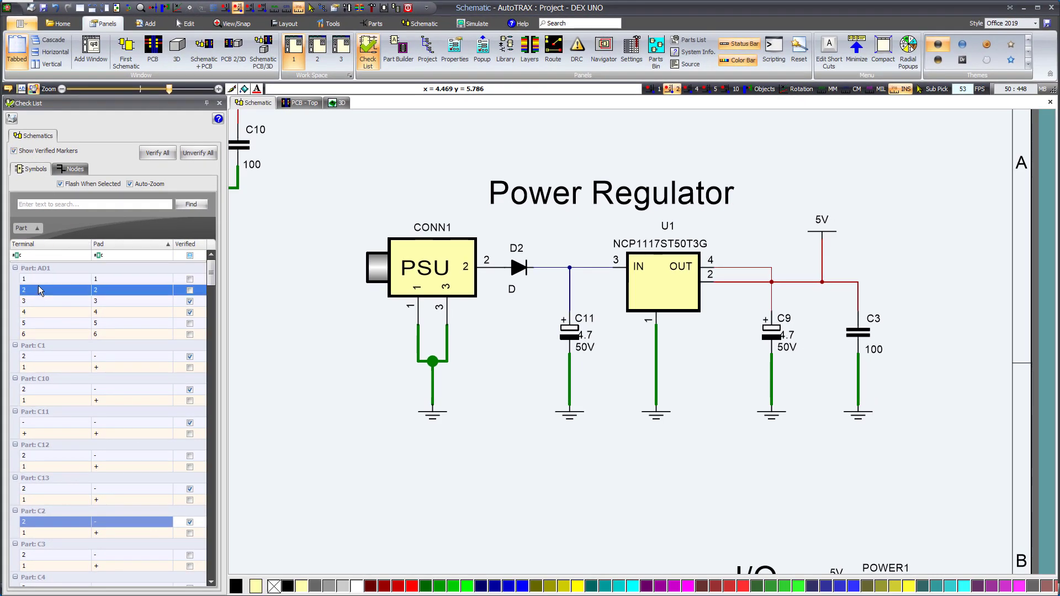
left_click(47, 268)
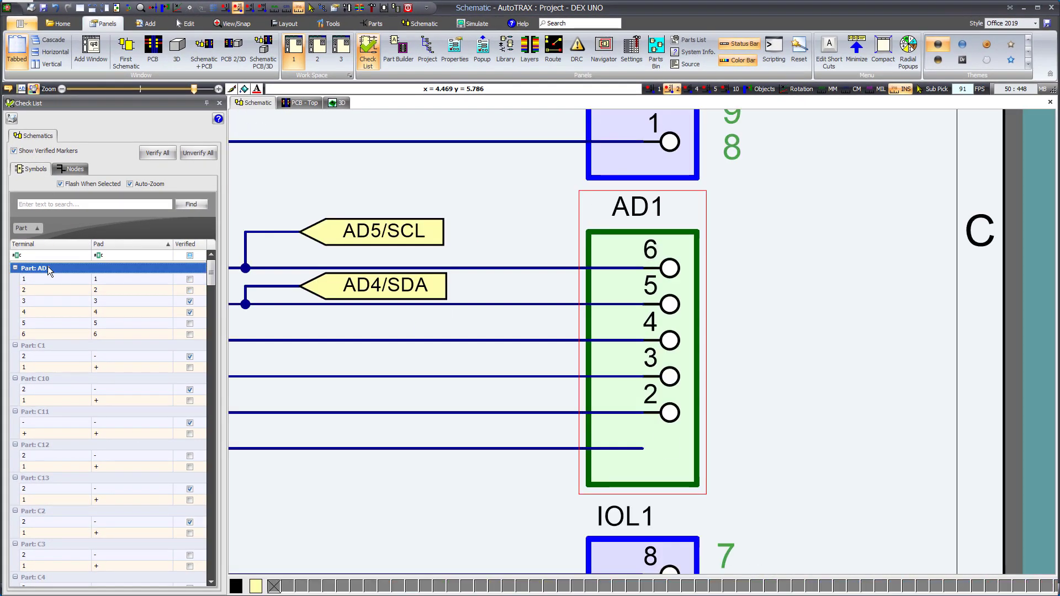
left_click(55, 348)
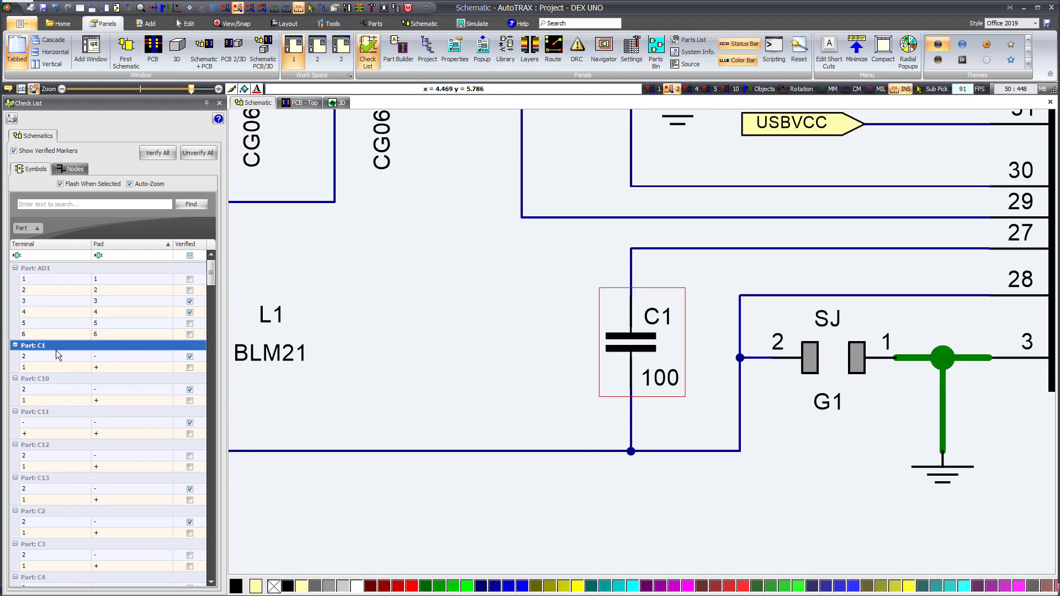
left_click(58, 377)
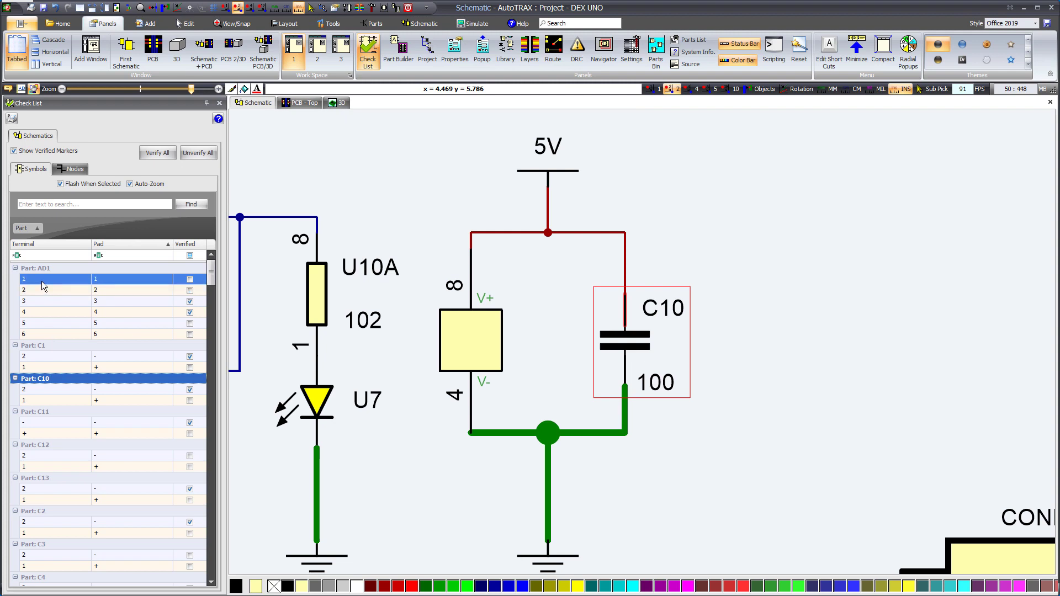
left_click(41, 280)
left_click(61, 367)
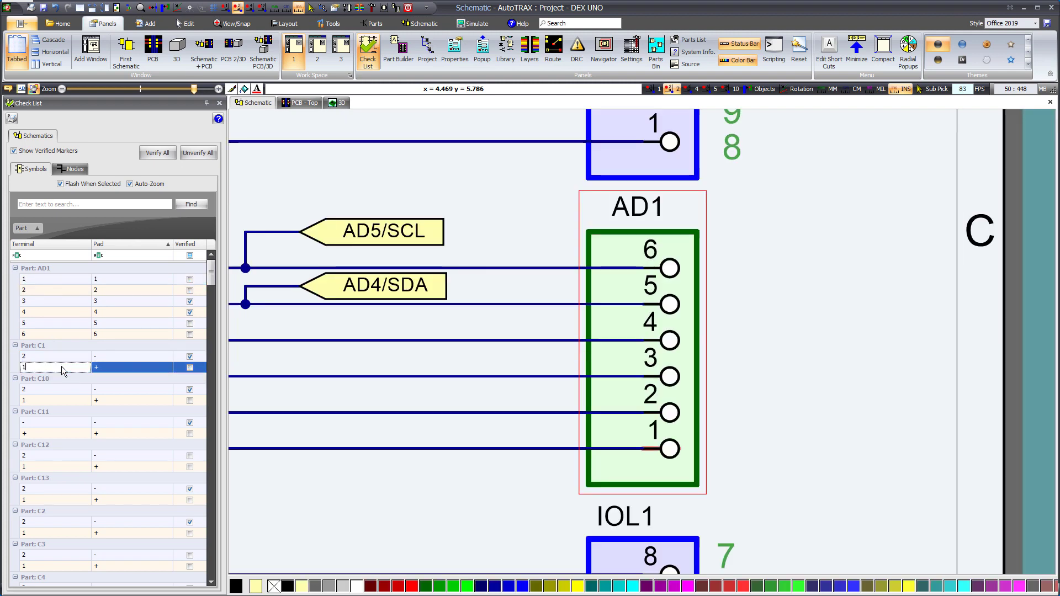
Locate terminal 1 of C12 and C10, and mark terminals 1 and 2 of AD1 and terminal 1 of C10 as verified
left_click(48, 465)
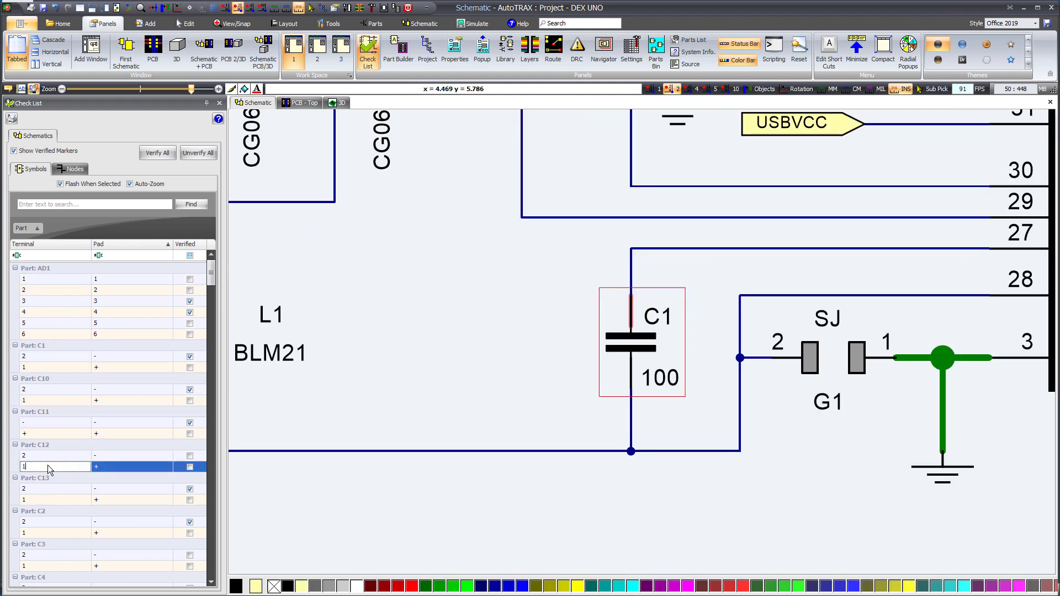
left_click(26, 402)
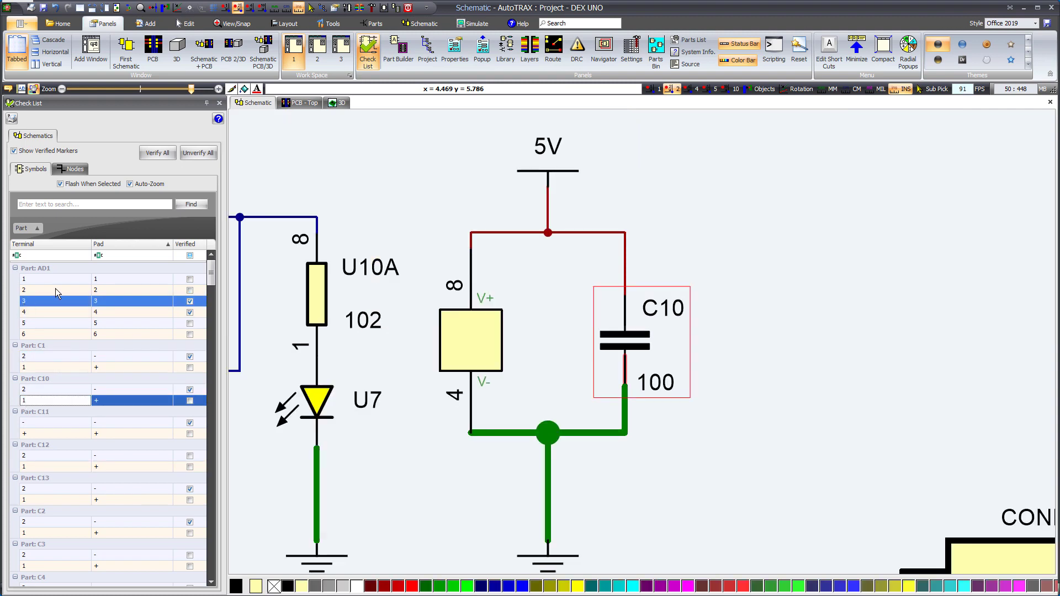
left_click(190, 280)
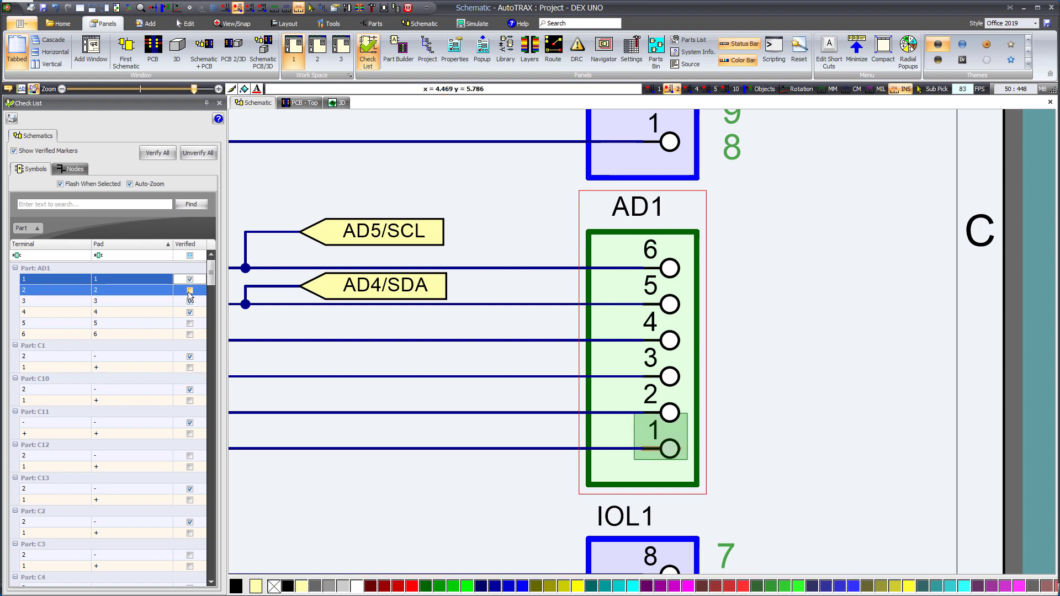
left_click(189, 290)
left_click(188, 402)
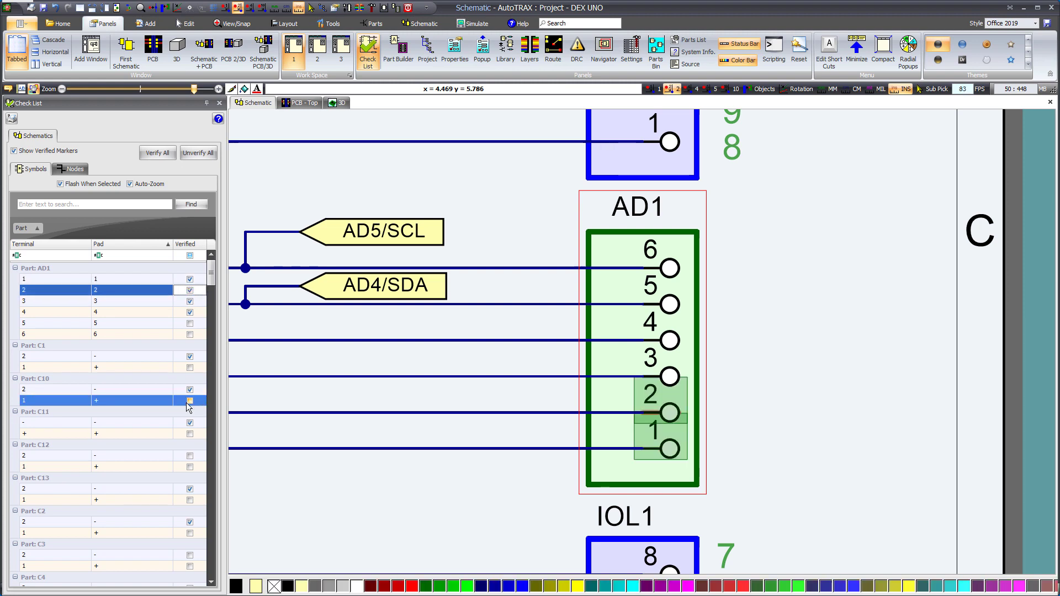
Mark the + terminal of C11, terminal 1 of C12 and C13, terminal 5 of AD1 and terminal 2 of C4 as verified
left_click(192, 435)
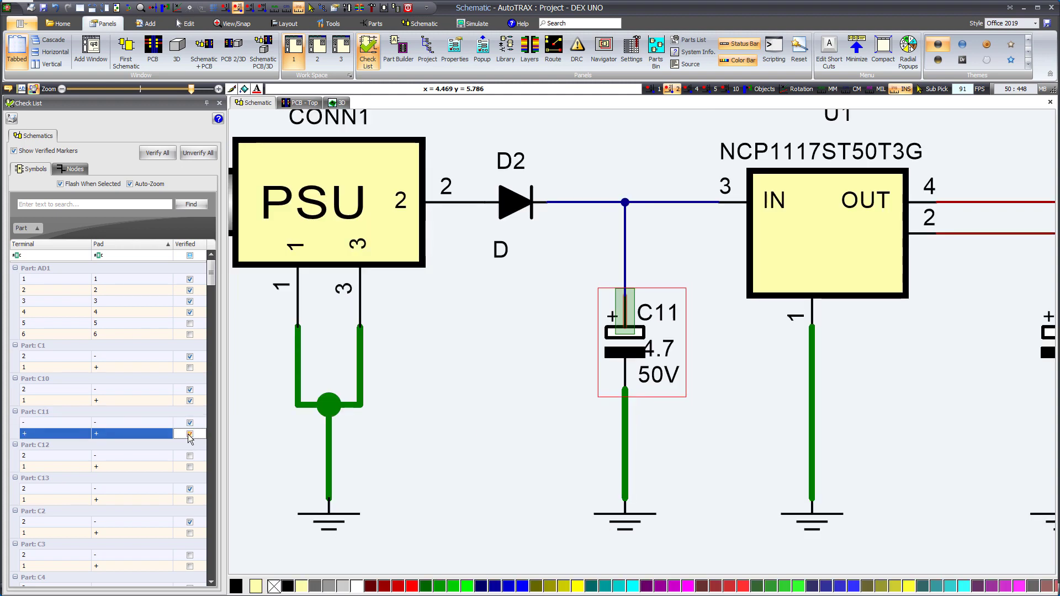
left_click(190, 467)
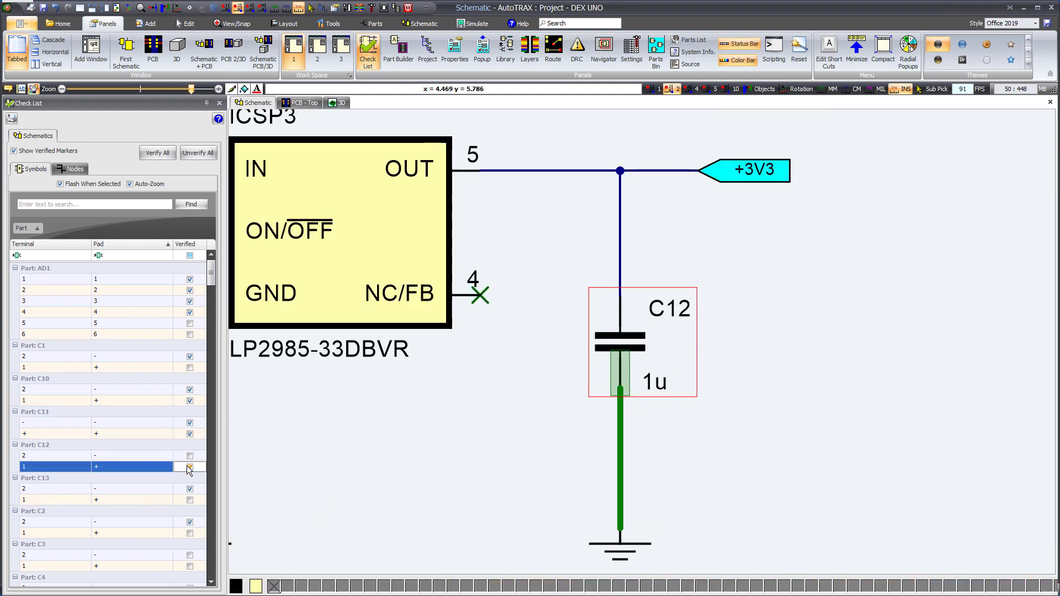
left_click(190, 500)
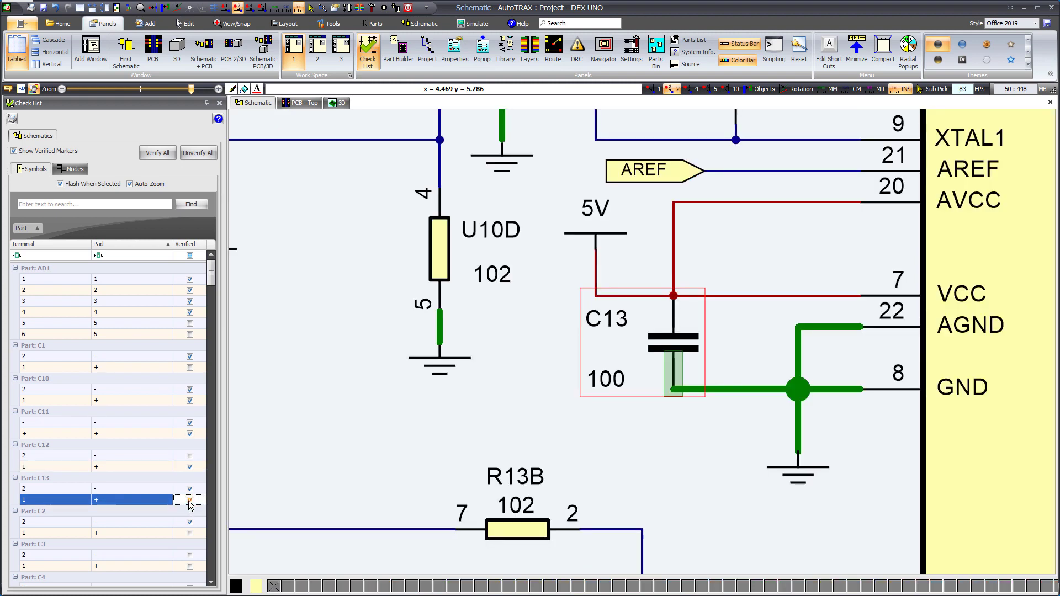
left_click(190, 324)
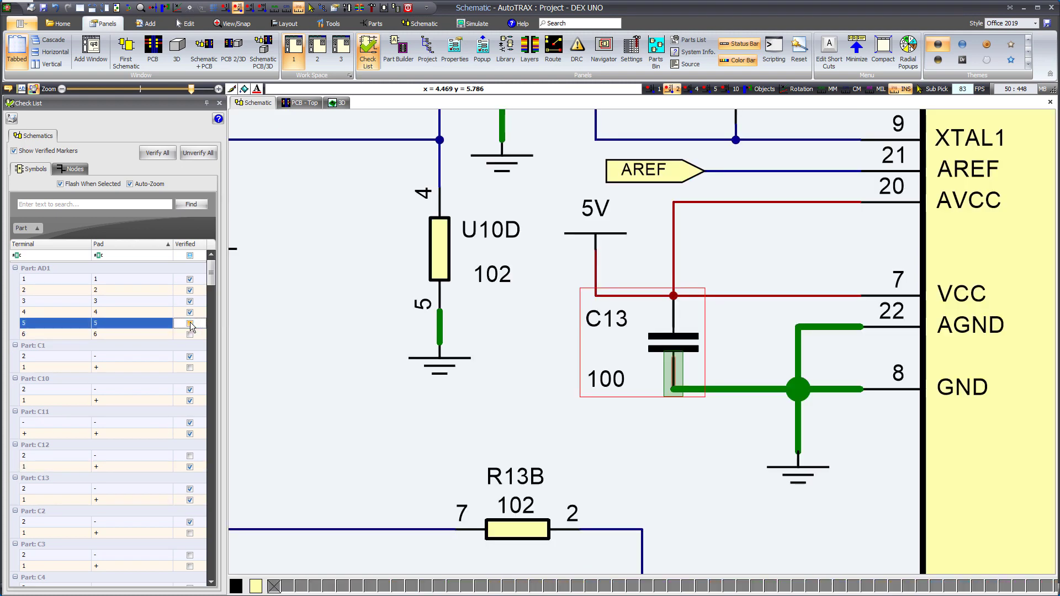
left_click(164, 468)
scroll(165, 469, "down", 3)
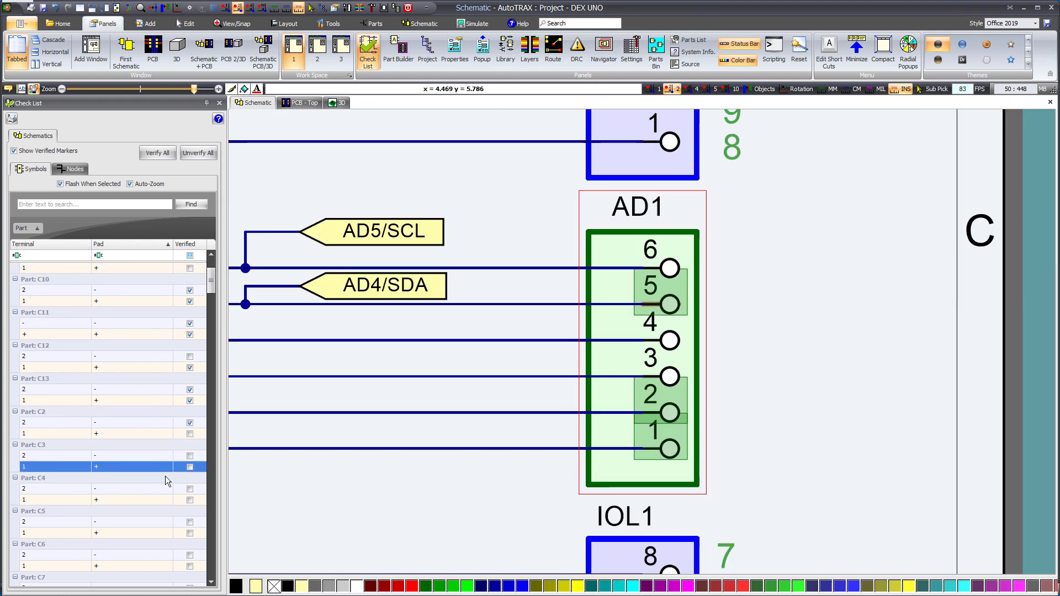
left_click(188, 489)
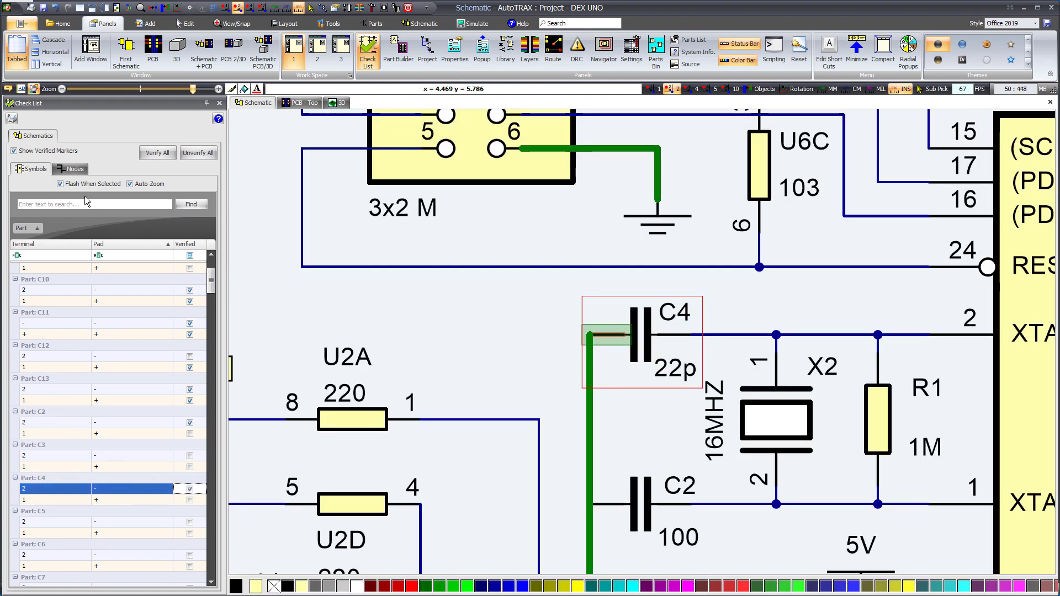
Locate the ICSP3-OUT to C12-2 and POWER1-5 to J24-N+ connections on the schematic from the Nodes check list
left_click(71, 170)
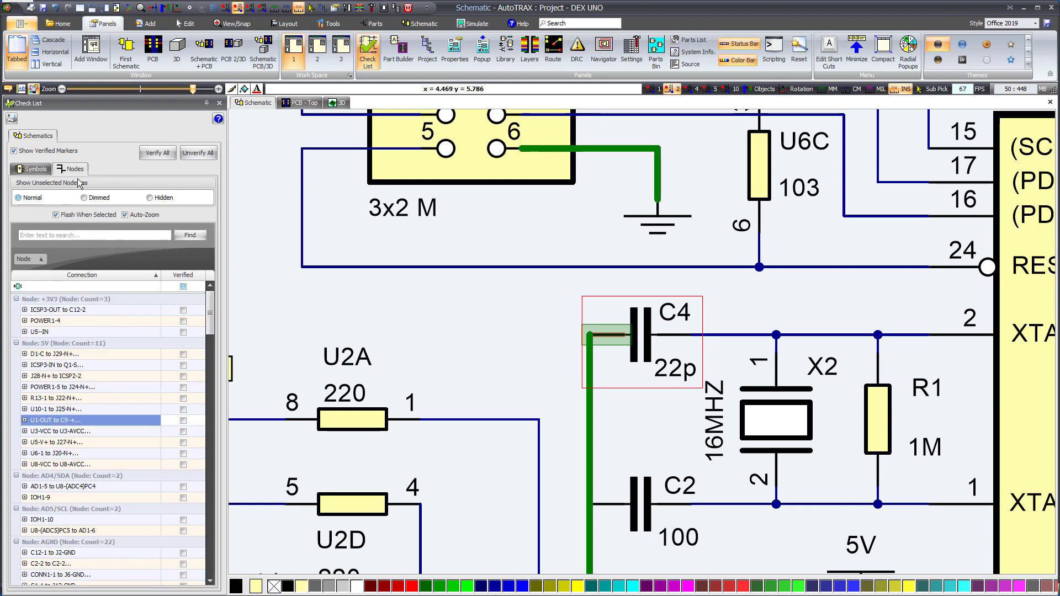
left_click(77, 310)
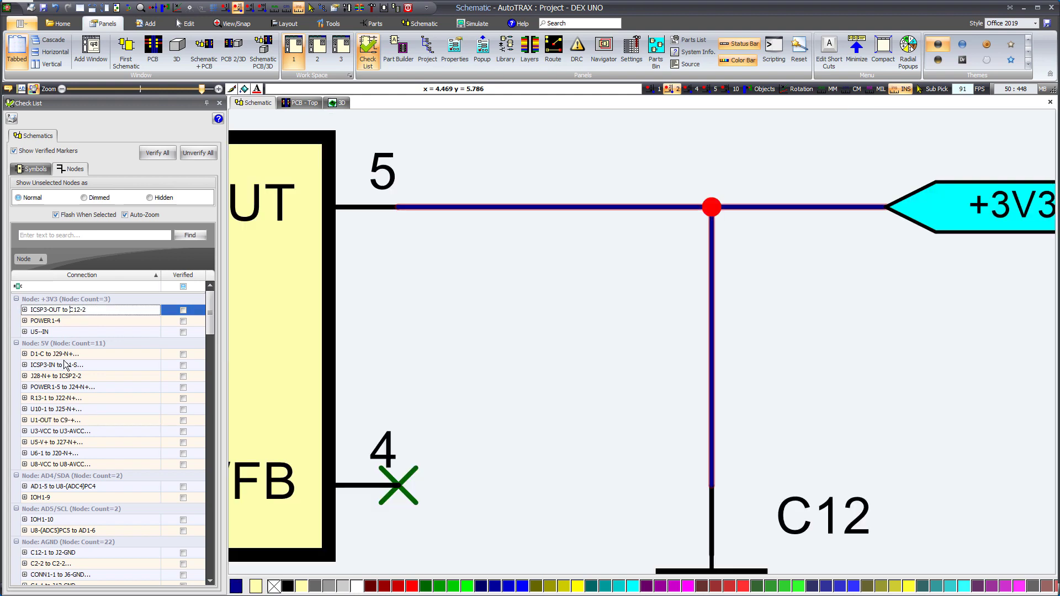
left_click(65, 387)
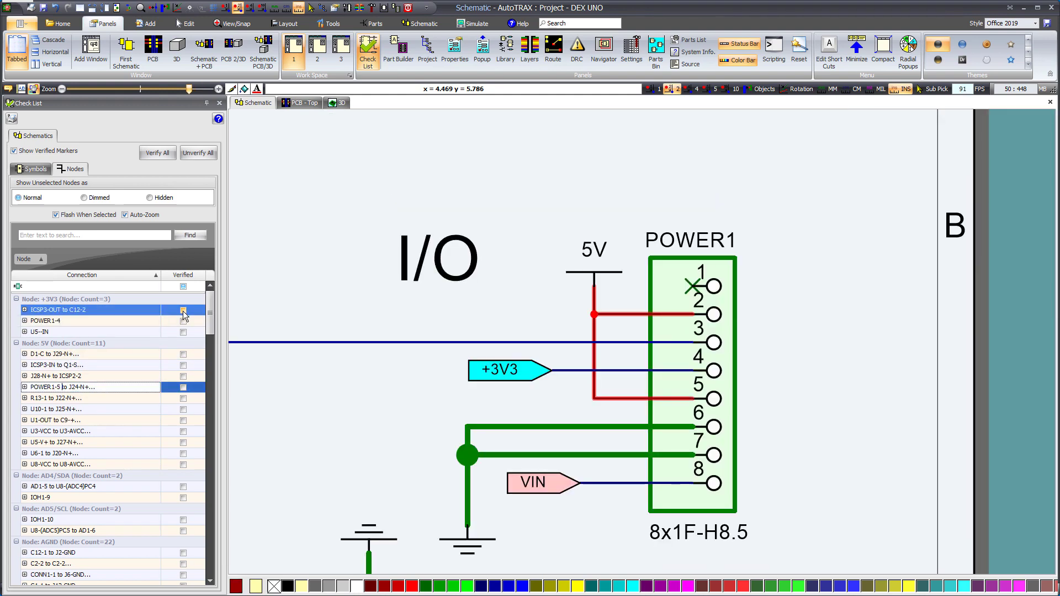
Mark the ICSP3-OUT to C12-2, D1-C to J29-N+ and J28-N+ to ICSP2-2 connections as verified
left_click(184, 312)
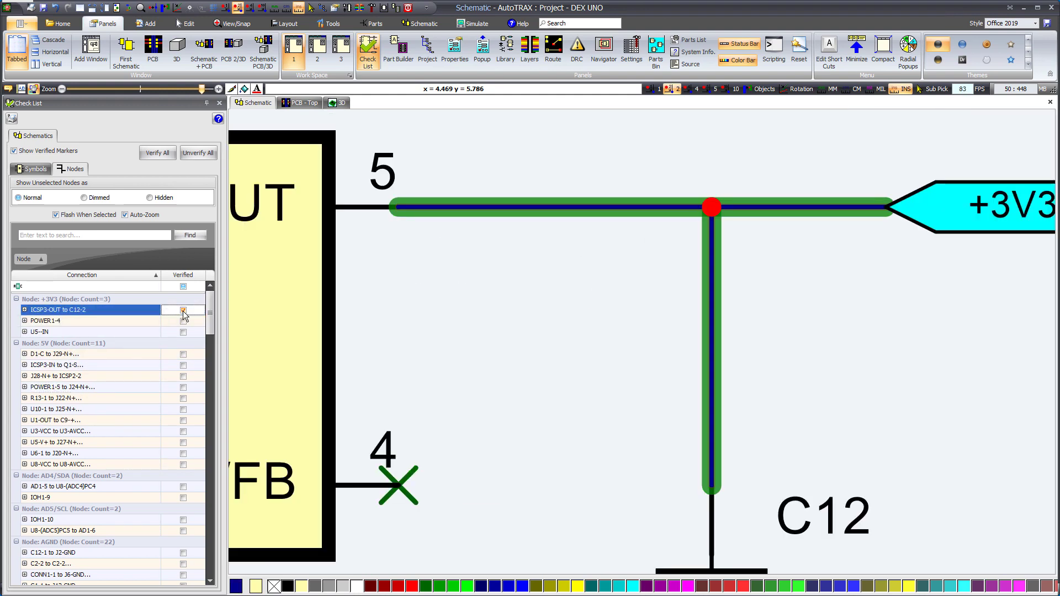
left_click(184, 310)
left_click(183, 354)
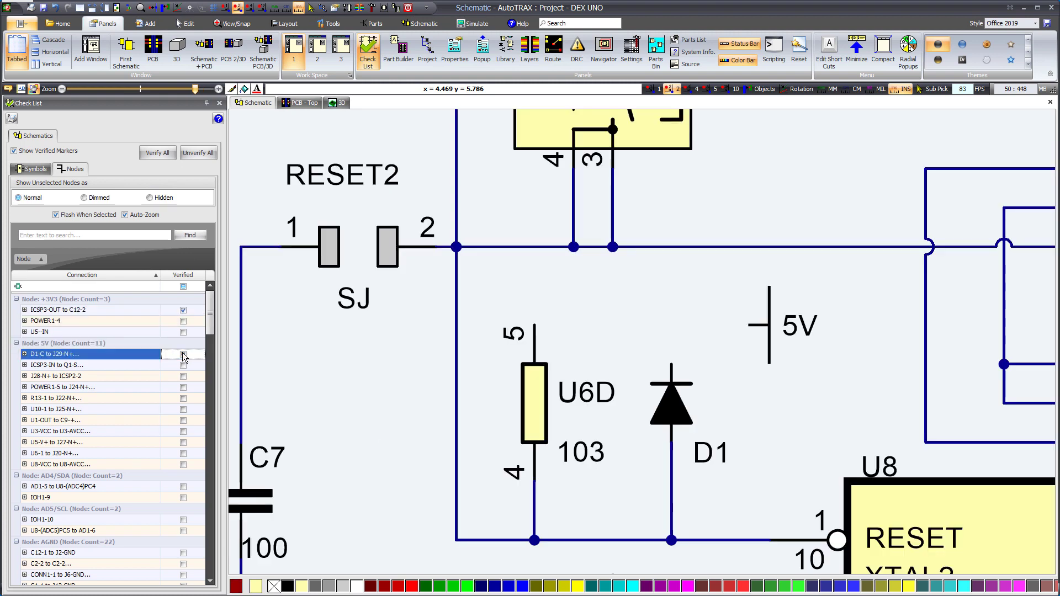
left_click(183, 354)
left_click(183, 376)
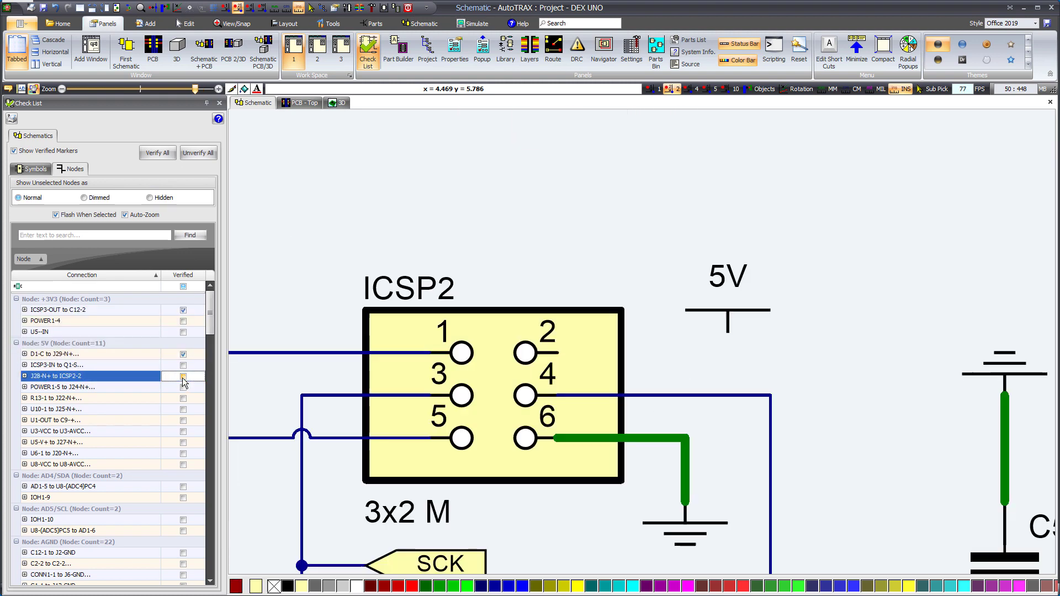
left_click(184, 377)
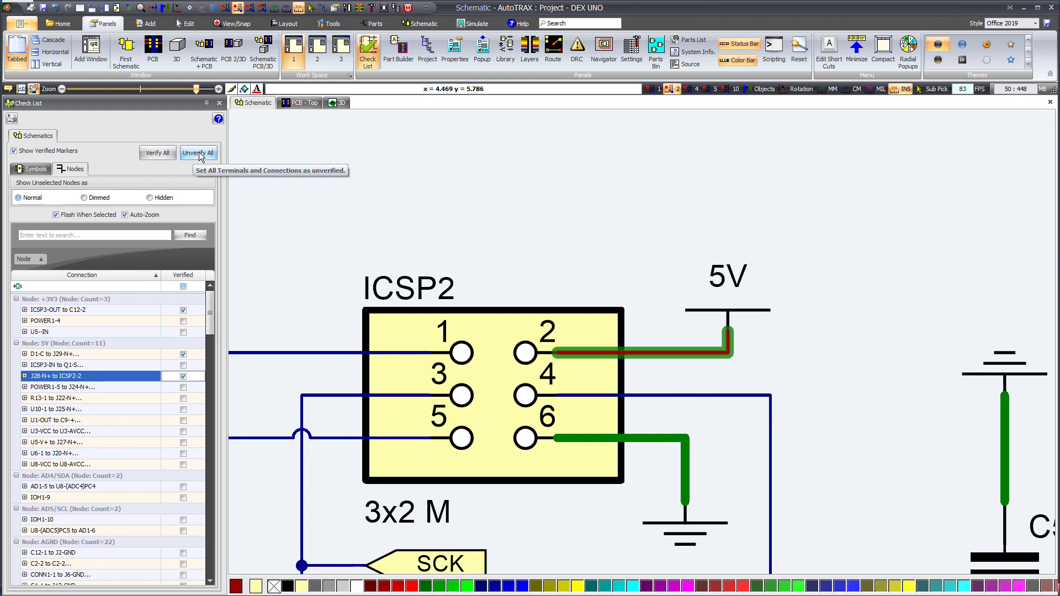
Switch the verified markers off and on again, and set all terminals and connections as verified
left_click(14, 151)
left_click(14, 151)
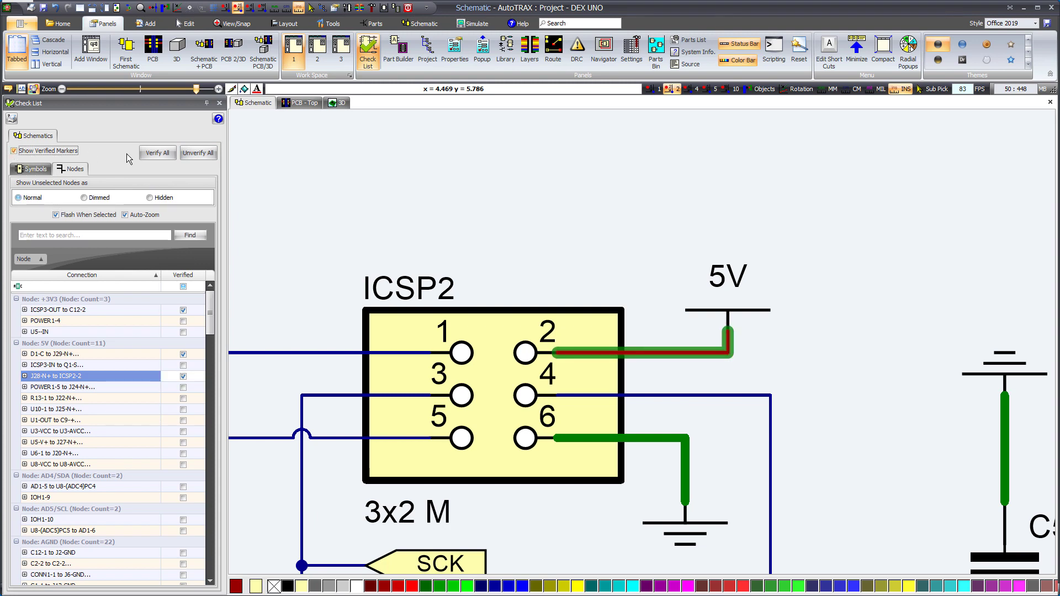
left_click(154, 153)
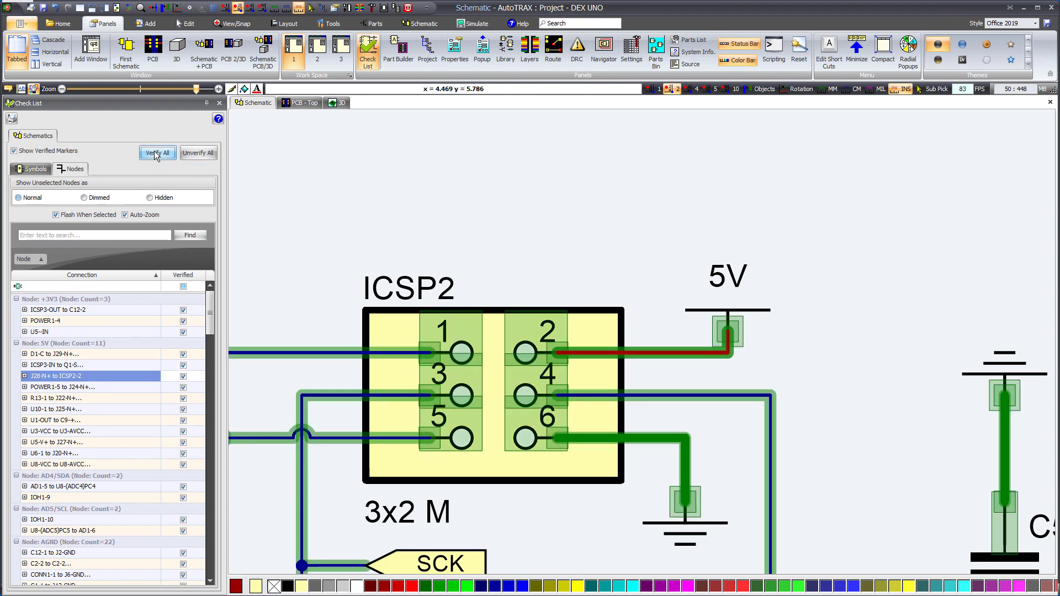
Hide and reshow the verified markers, and set all terminals and connections as unverified
left_click(14, 152)
left_click(14, 151)
left_click(191, 153)
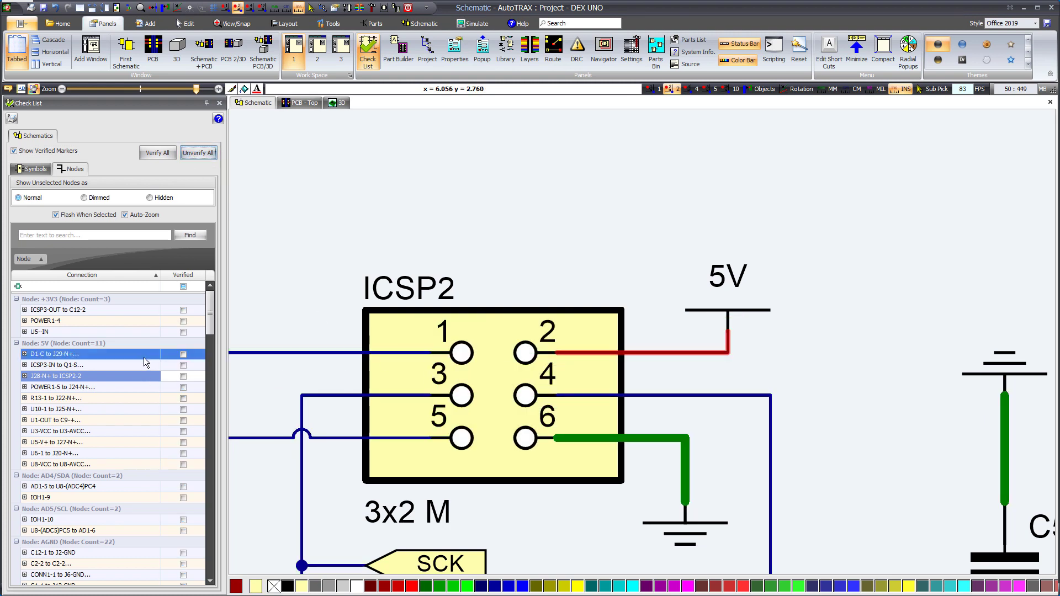
Mark the J28-N+ to ICSP2-2 connection as verified, and preview unselected nodes as Dimmed and Hidden before returning them to Normal
left_click(183, 376)
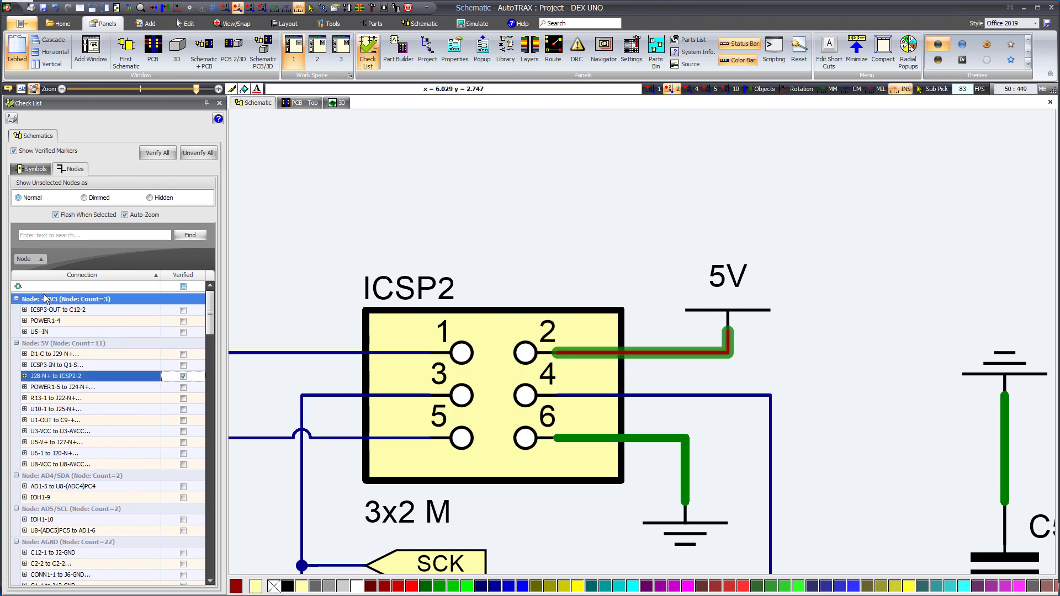
left_click(84, 198)
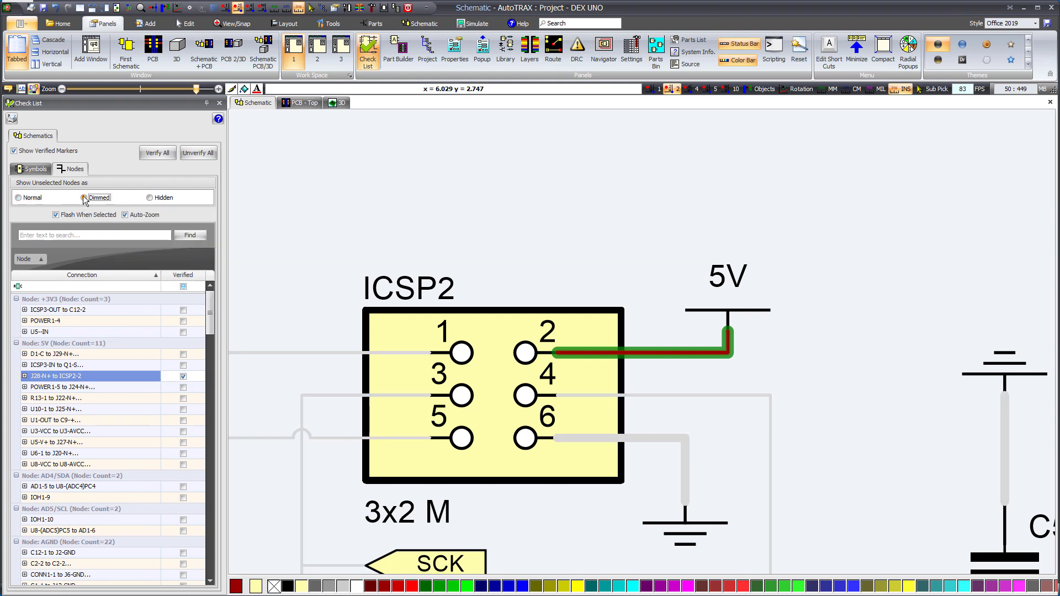
left_click(149, 198)
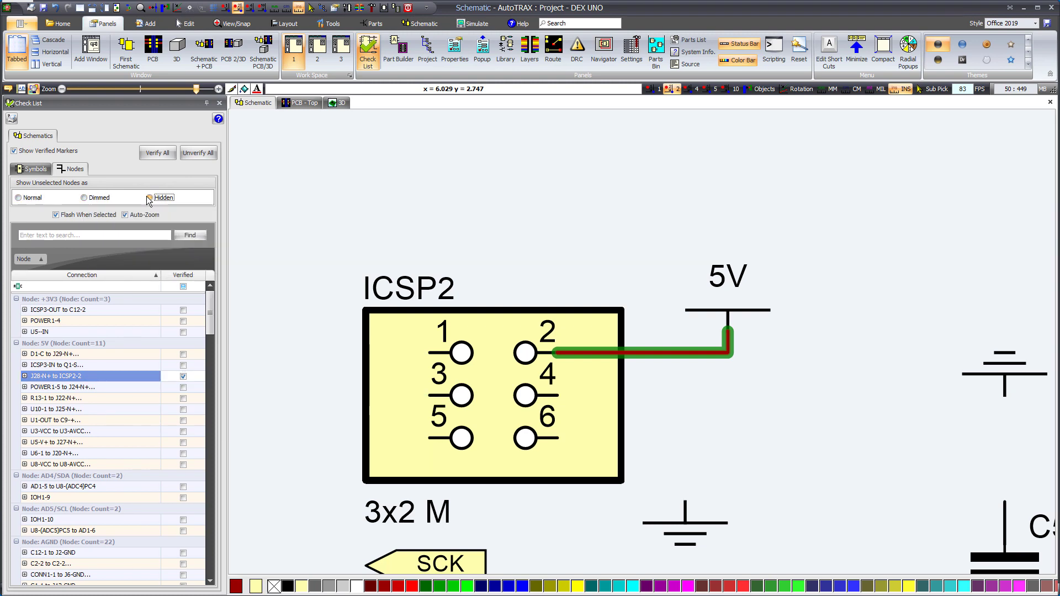
left_click(25, 198)
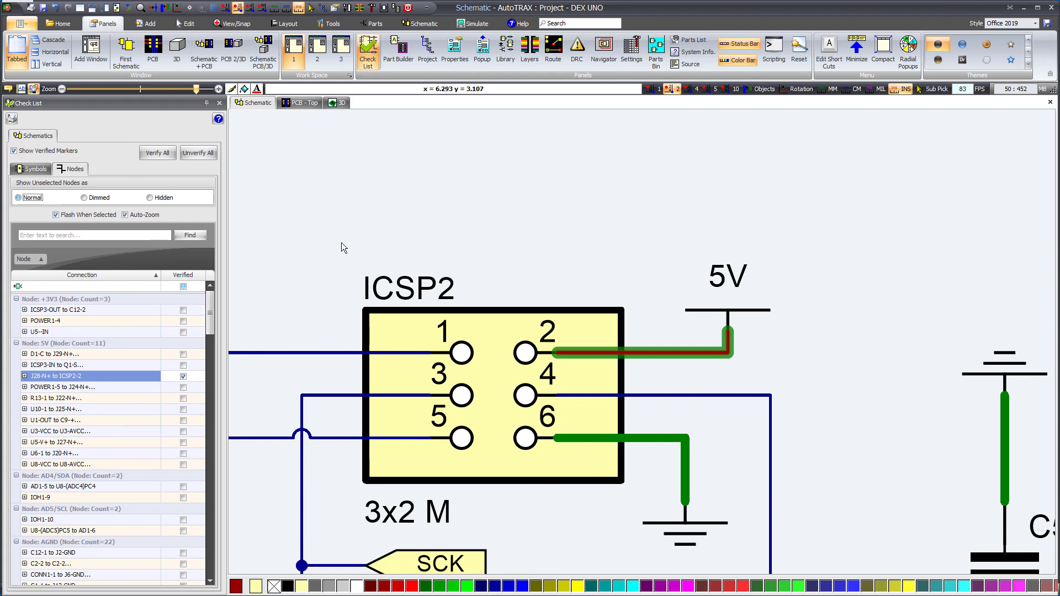
Verify all terminals and connections, with the circuit around U8, ICSP2 and IOH1 in view
scroll(340, 243, "down", 3)
scroll(334, 244, "down", 3)
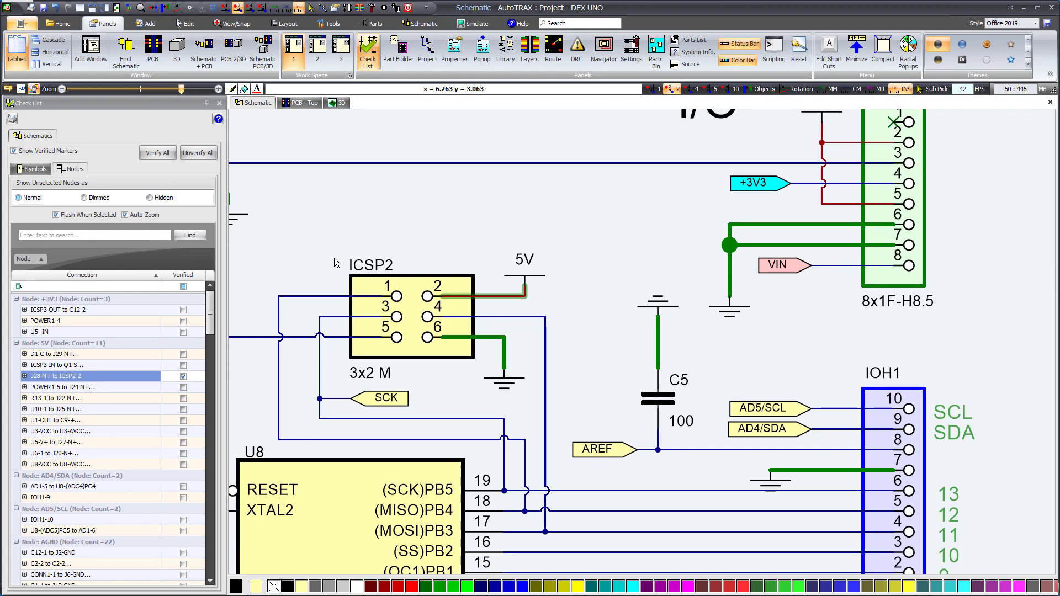
middle_click_drag(252, 338, 545, 171)
left_click(158, 153)
middle_click_drag(559, 231, 431, 215)
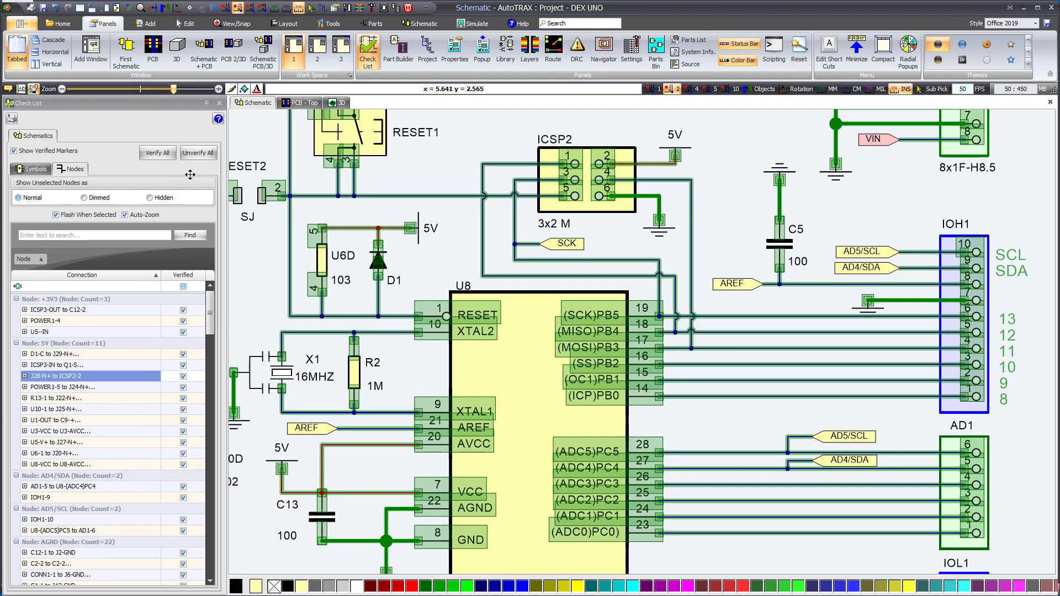
Compare the circuit around U8 with and without the verified markers, leaving the markers hidden
left_click(13, 151)
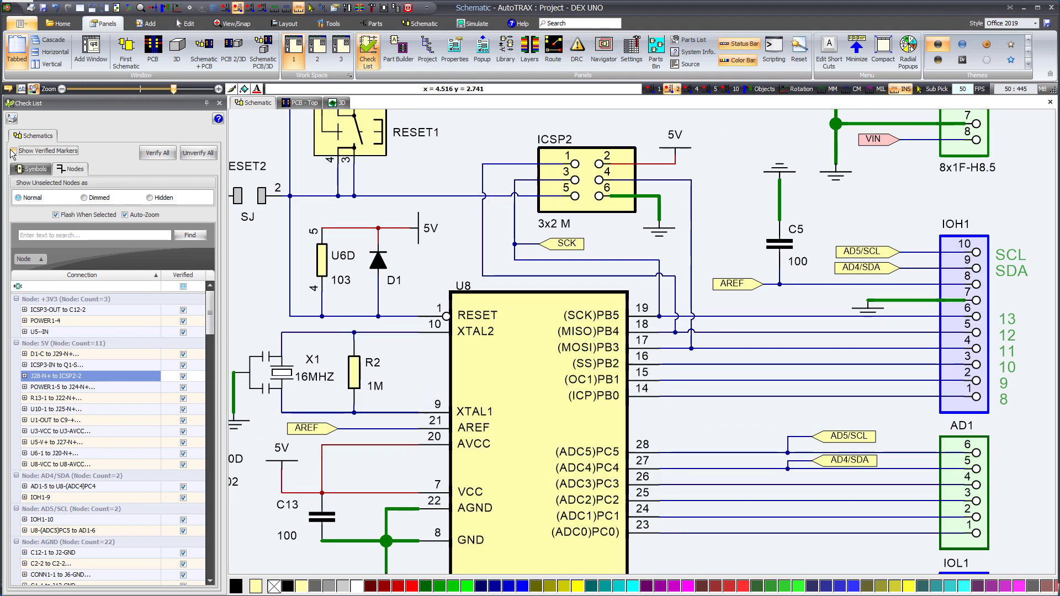
left_click(14, 151)
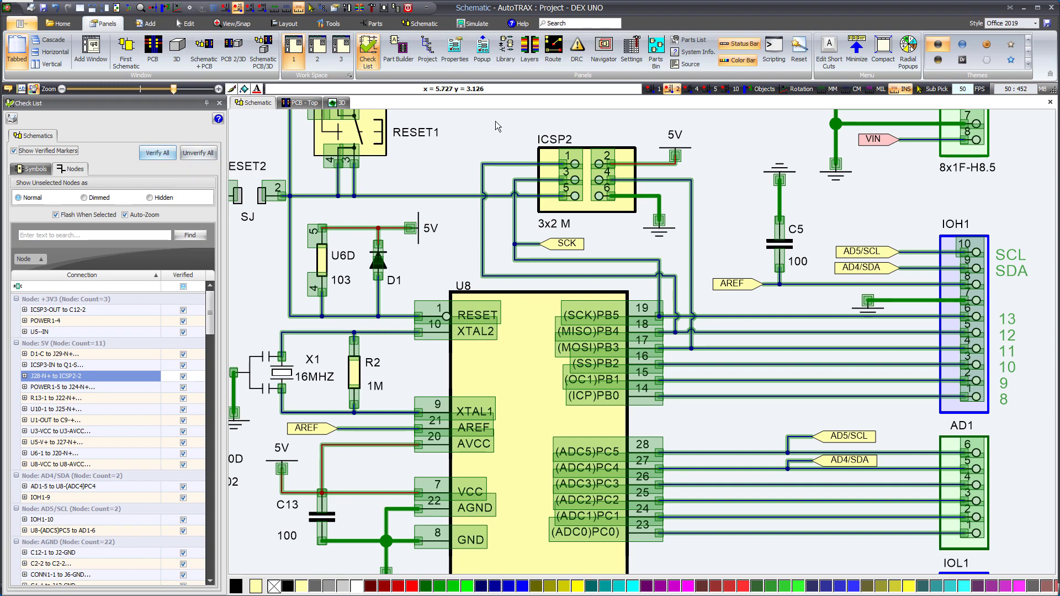
scroll(439, 376, "up", 1)
scroll(439, 376, "up", 3)
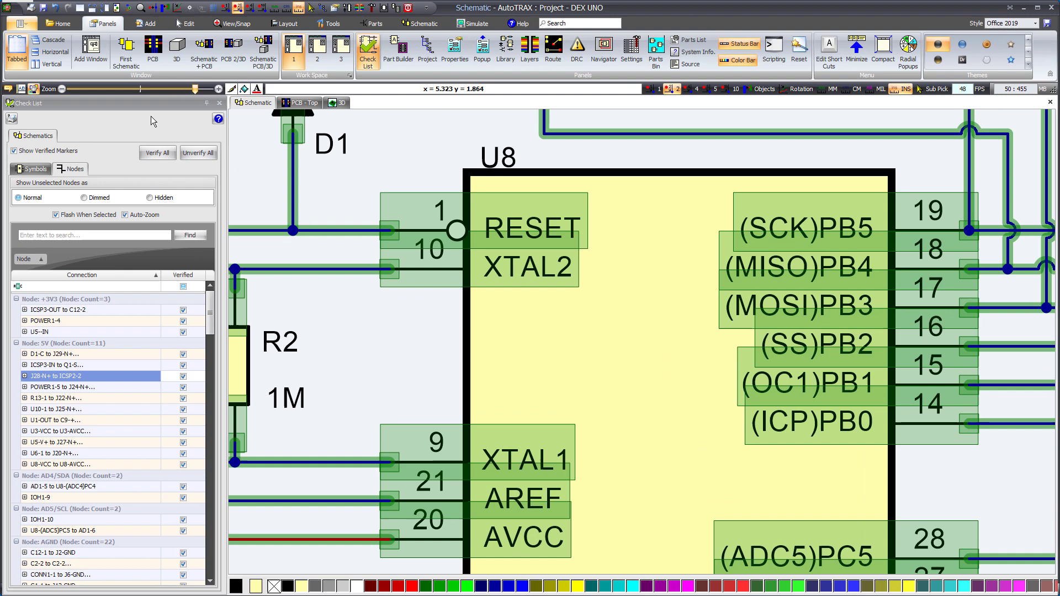
left_click(14, 151)
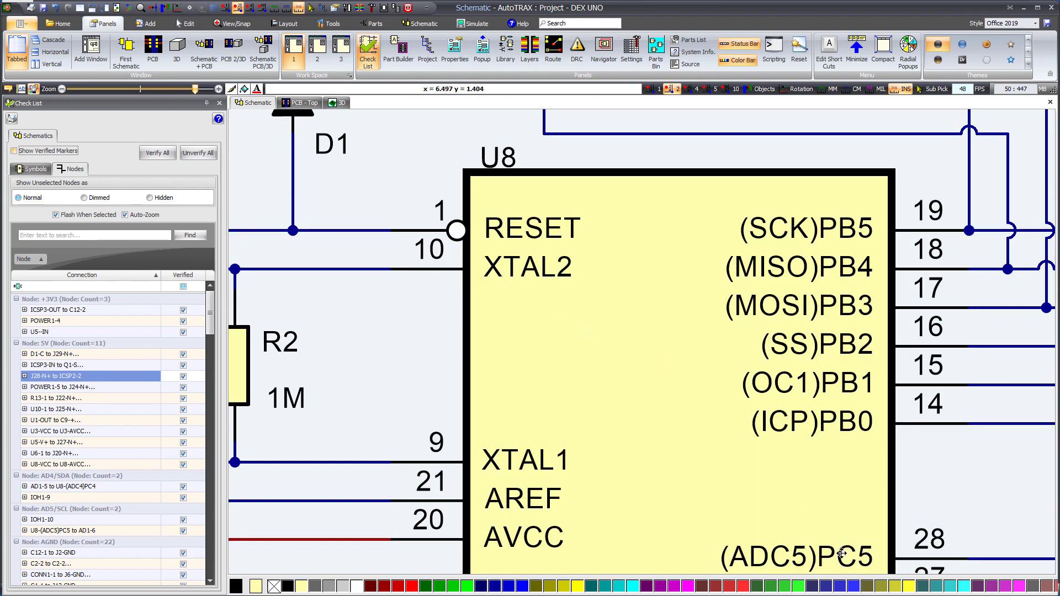